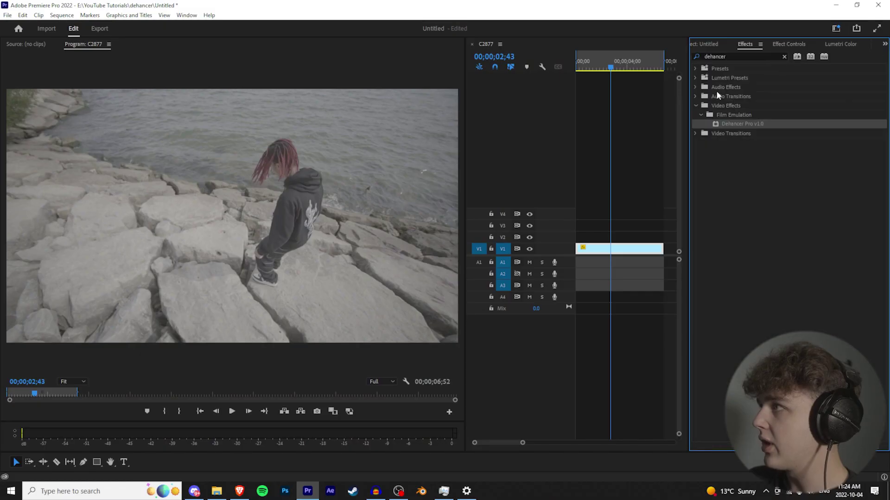
- Apply the Dehancer Pro v1.0 effect to the C2877 clip, save the project, and show the clip's effect settings
{"action": "left_click_drag", "start_coordinate": [756, 123], "coordinate": [625, 247]}
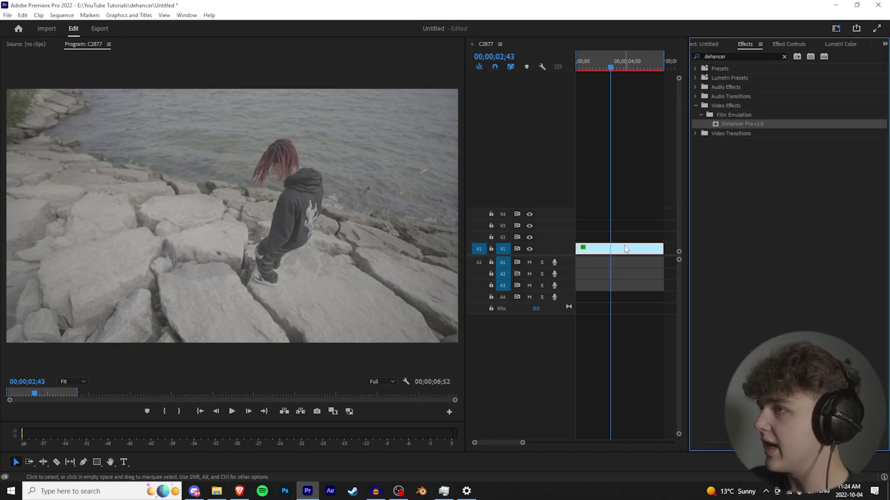
{"action": "key", "text": "ctrl+s"}
{"action": "left_click", "coordinate": [793, 44]}
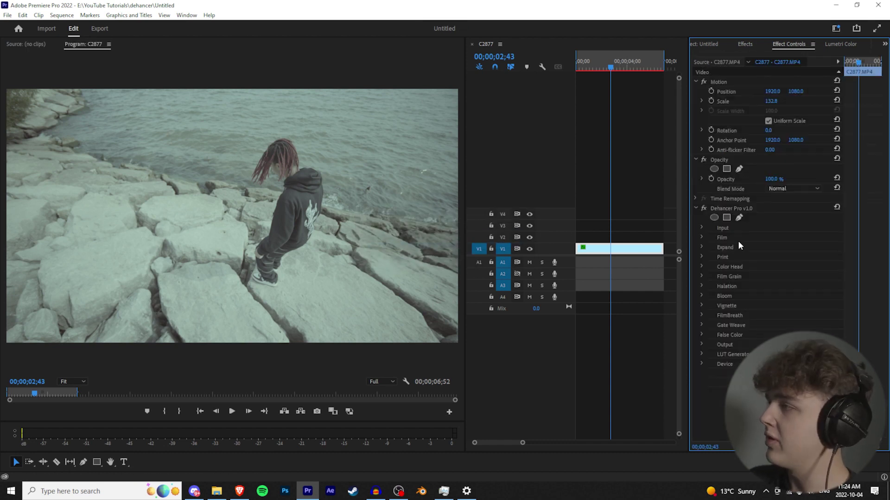
- Set Dehancer's input source to Choose Camera and the camera to Sony / Alpha 7S III / S-Log3 S-Gamut3 ISO 640
{"action": "left_click", "coordinate": [701, 227]}
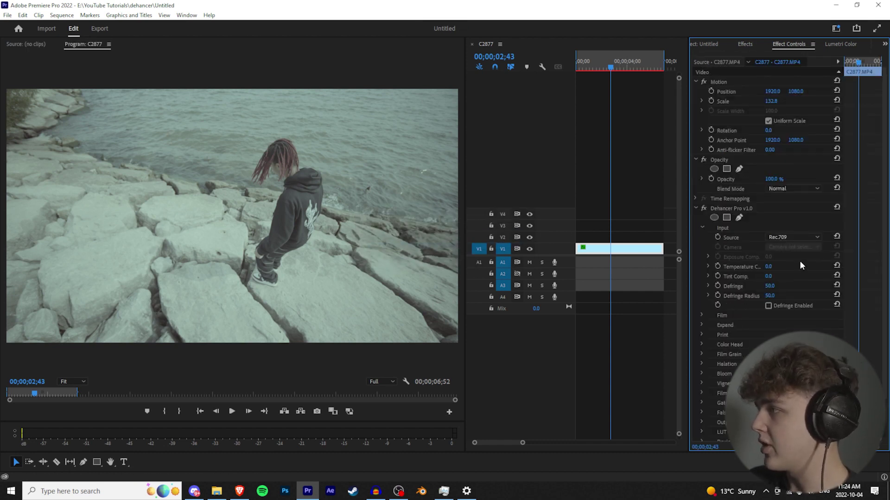
{"action": "left_click", "coordinate": [774, 236]}
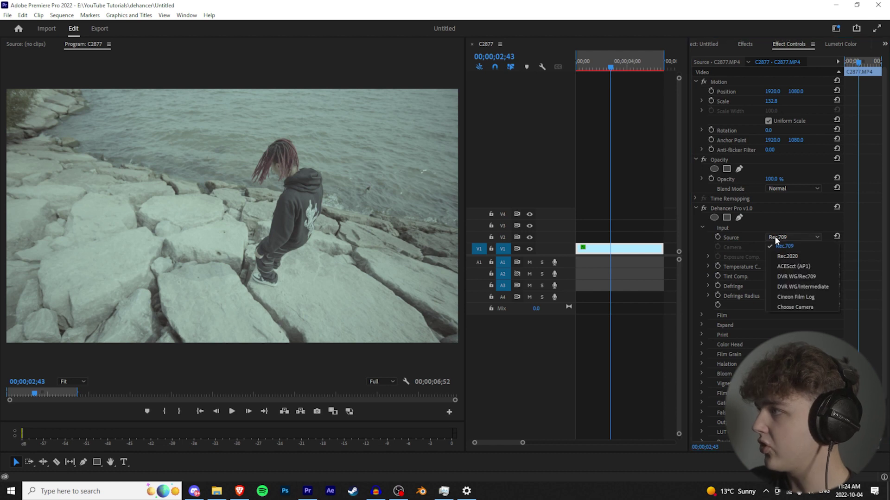
{"action": "left_click", "coordinate": [799, 306]}
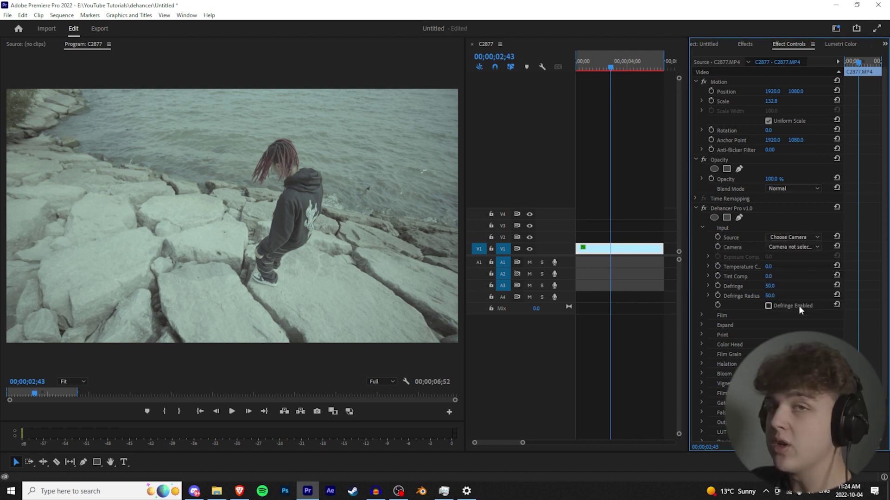
{"action": "left_click", "coordinate": [792, 247]}
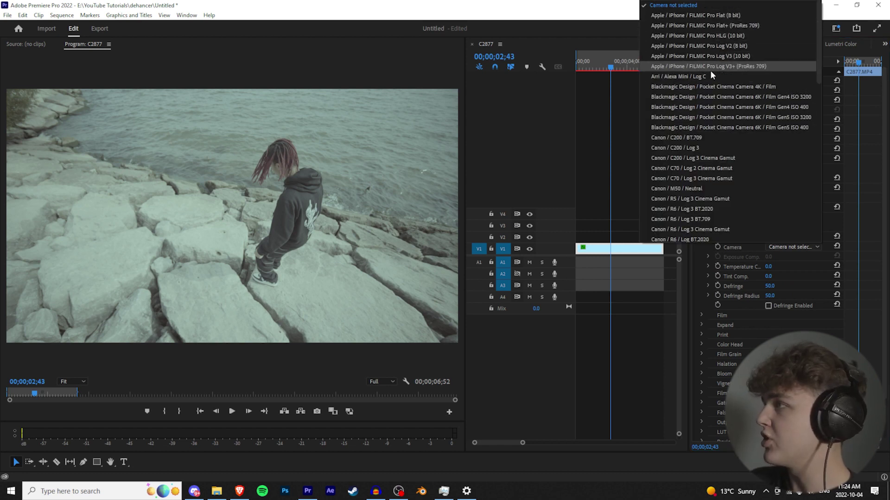
{"action": "scroll", "coordinate": [713, 107], "scroll_direction": "down", "scroll_amount": 7}
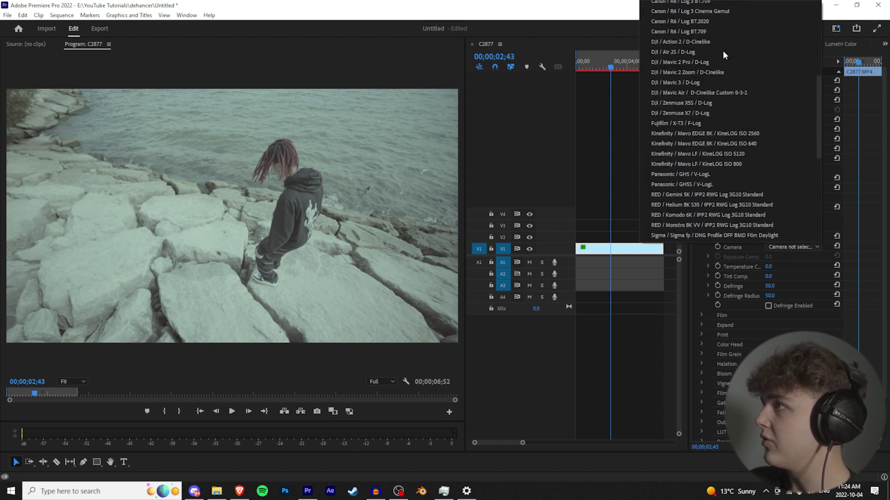
{"action": "scroll", "coordinate": [714, 93], "scroll_direction": "down", "scroll_amount": 2}
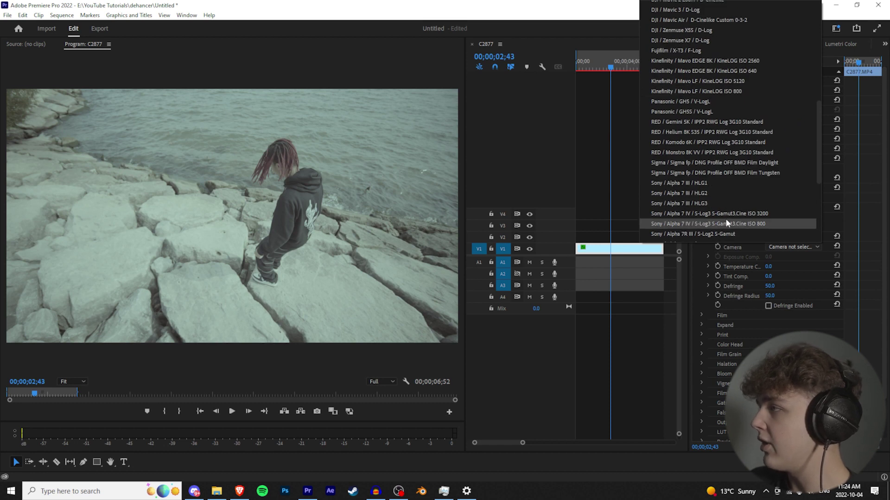
{"action": "scroll", "coordinate": [726, 223], "scroll_direction": "down", "scroll_amount": 2}
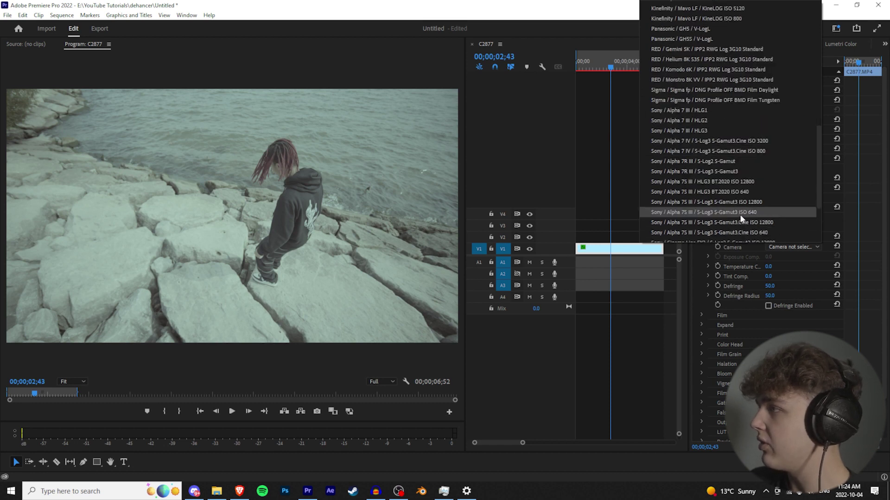
{"action": "left_click", "coordinate": [740, 213]}
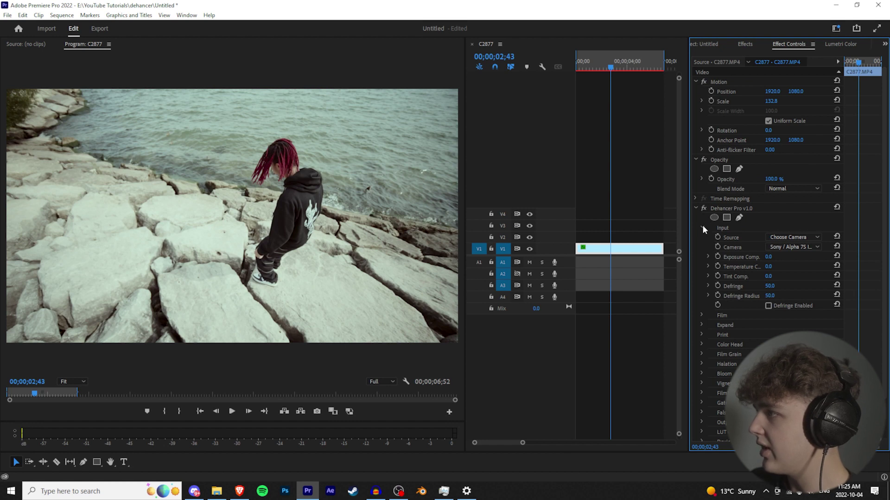
- Change Dehancer's film profile to the Kodak Portra 16... stock
{"action": "left_click", "coordinate": [701, 315]}
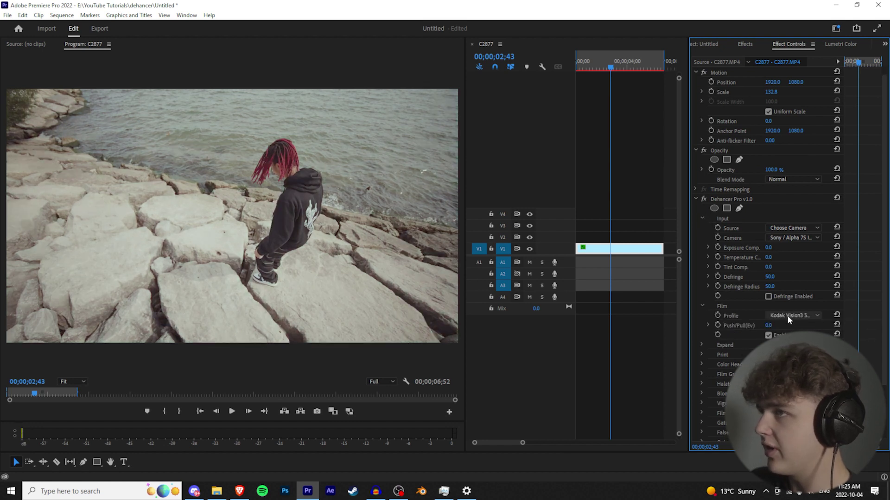
{"action": "scroll", "coordinate": [788, 315], "scroll_direction": "up", "scroll_amount": 8}
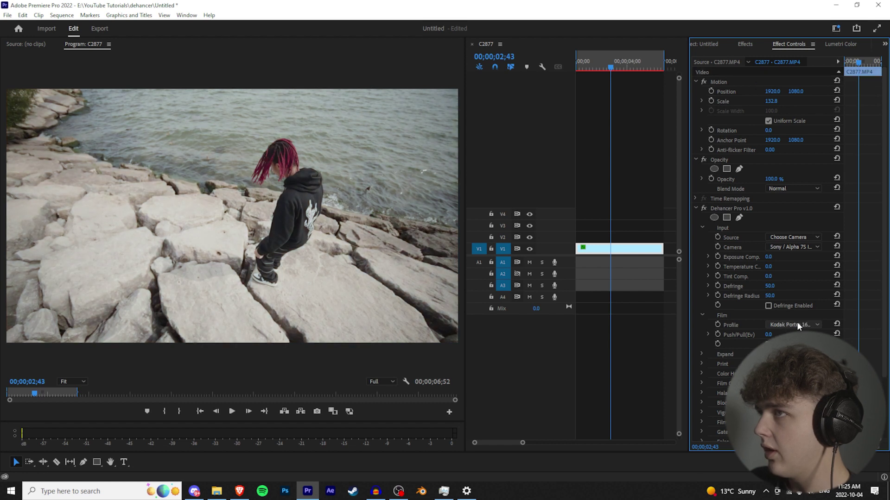
{"action": "scroll", "coordinate": [717, 354], "scroll_direction": "down", "scroll_amount": 1}
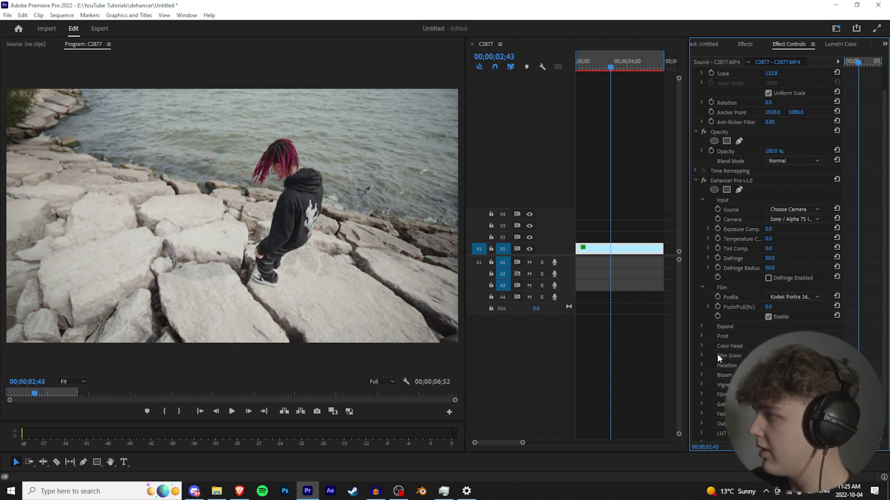
- Set the Film Grain amount to 10 and examine the grain in the enlarged program preview
{"action": "left_click", "coordinate": [701, 355]}
{"action": "scroll", "coordinate": [703, 354], "scroll_direction": "down", "scroll_amount": 2}
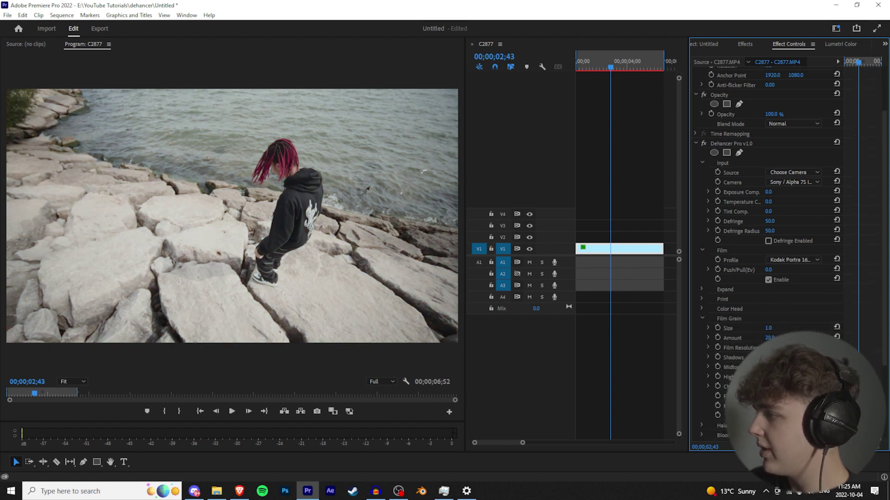
{"action": "key", "text": "grave"}
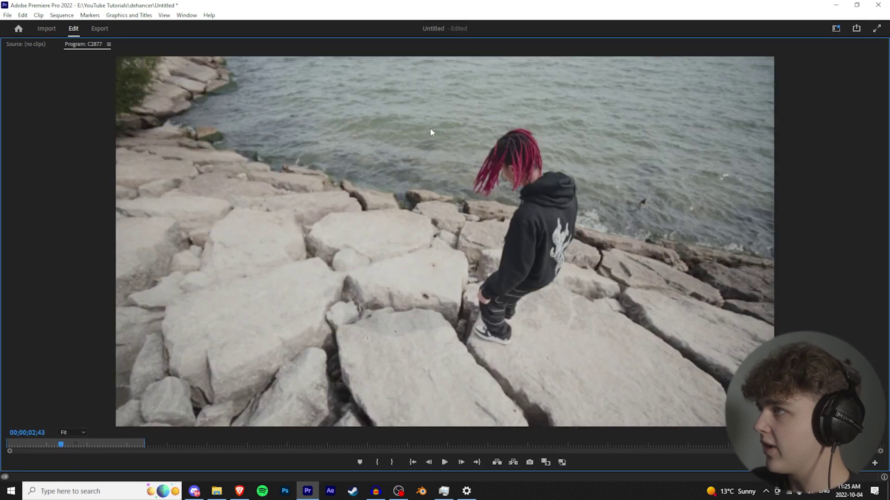
{"action": "key", "text": "grave"}
{"action": "key", "text": "grave"}
{"action": "key", "text": "grave"}
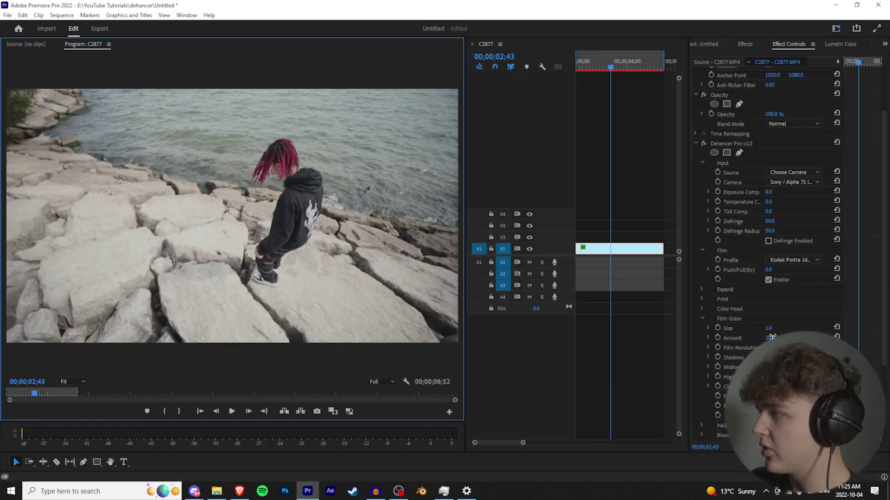
{"action": "left_click_drag", "start_coordinate": [772, 338], "coordinate": [779, 337]}
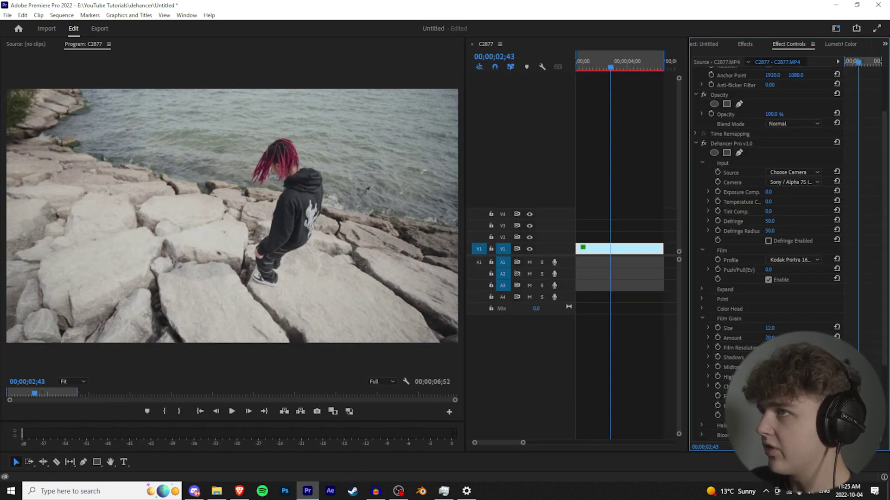
{"action": "left_click", "coordinate": [775, 338]}
{"action": "type", "text": "10"}
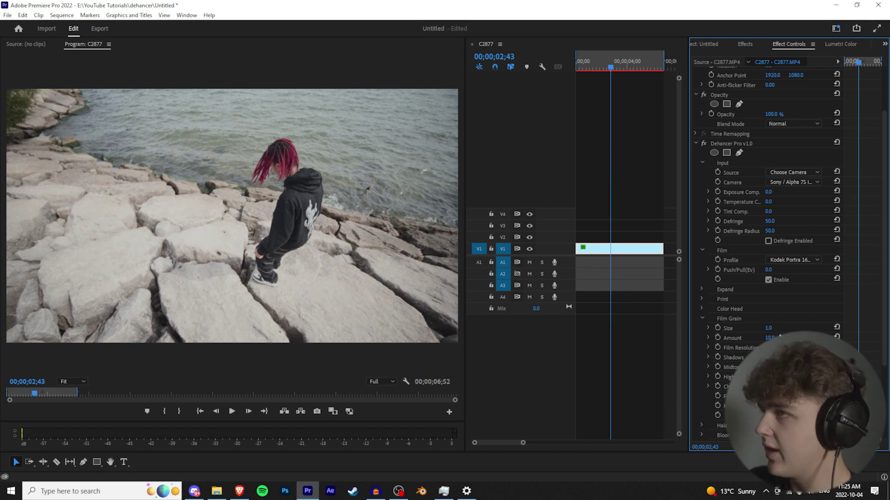
{"action": "key", "text": "grave"}
{"action": "key", "text": "grave"}
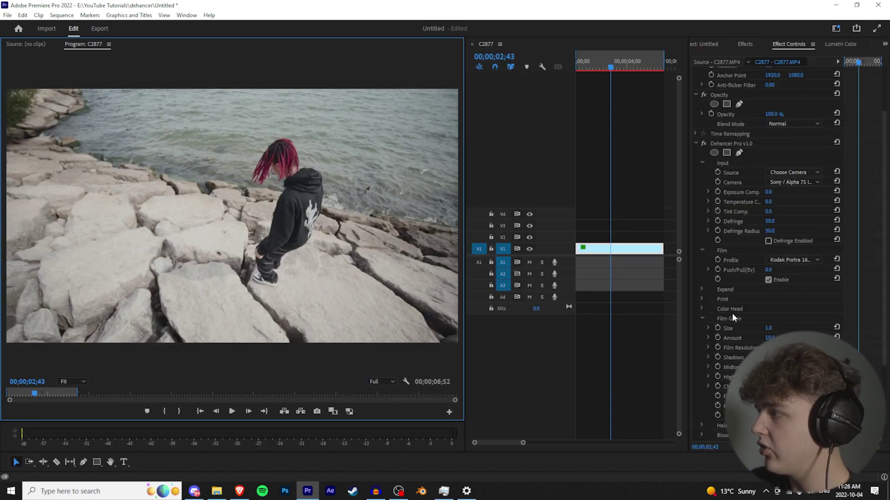
- Enable Dehancer's Halation and examine its effect in the enlarged program preview
{"action": "left_click", "coordinate": [730, 317]}
{"action": "left_click", "coordinate": [705, 328]}
{"action": "scroll", "coordinate": [804, 368], "scroll_direction": "down", "scroll_amount": 1}
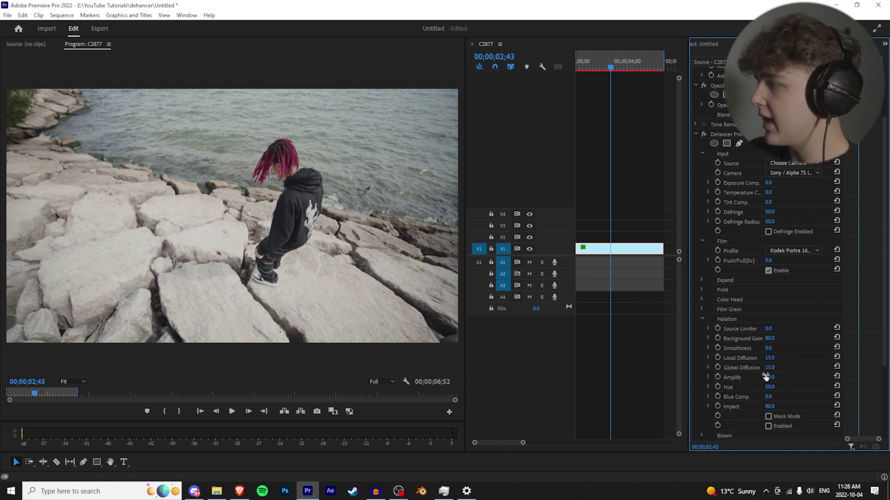
{"action": "key", "text": "grave"}
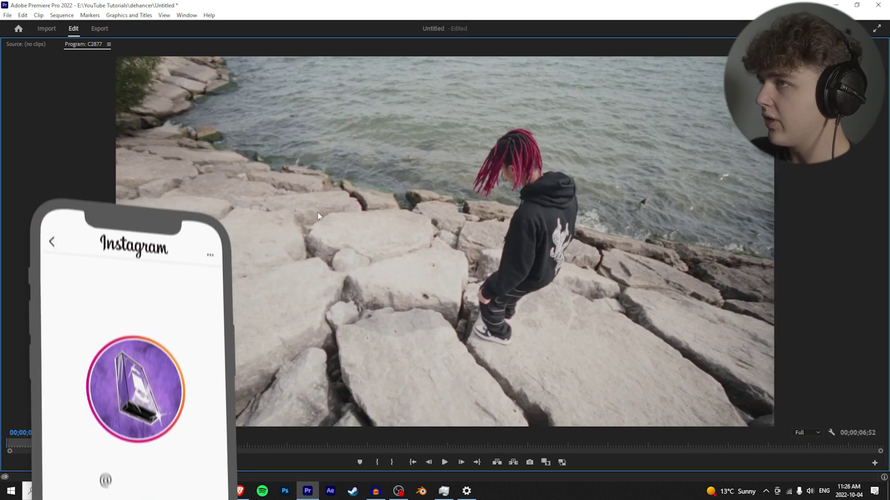
{"action": "key", "text": "grave"}
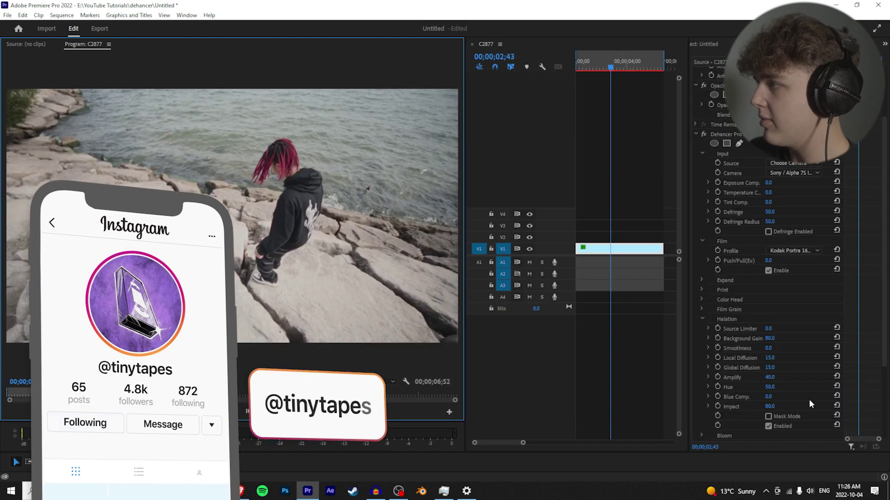
- Set Halation's Local Diffusion to 20 and Global Diffusion to 100, and try out its colour adjustments
{"action": "left_click_drag", "start_coordinate": [771, 368], "coordinate": [811, 368]}
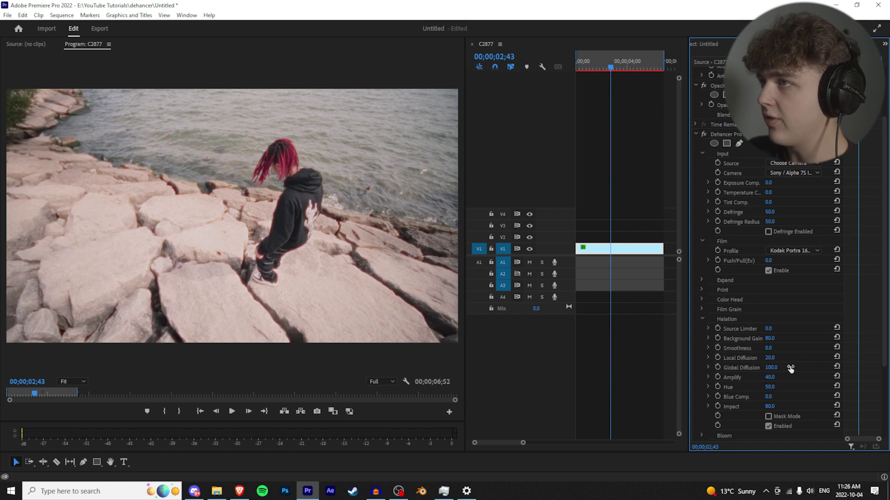
{"action": "left_click", "coordinate": [613, 250]}
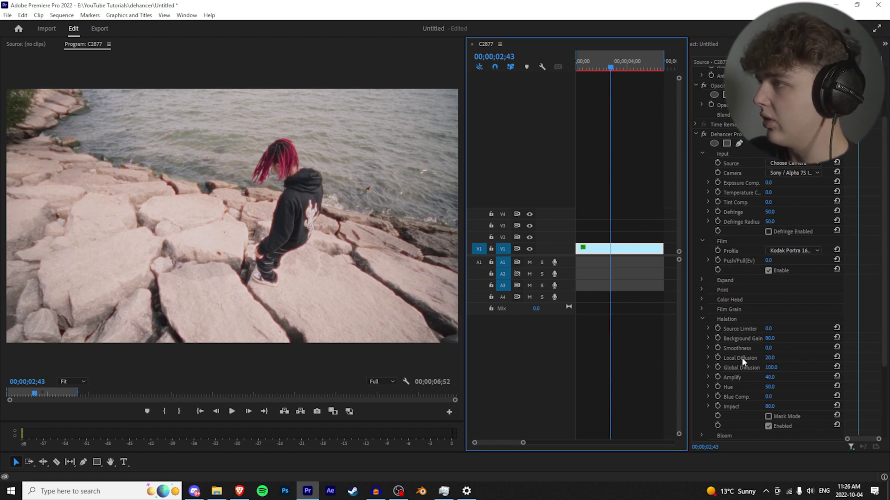
{"action": "left_click_drag", "start_coordinate": [770, 387], "coordinate": [793, 388]}
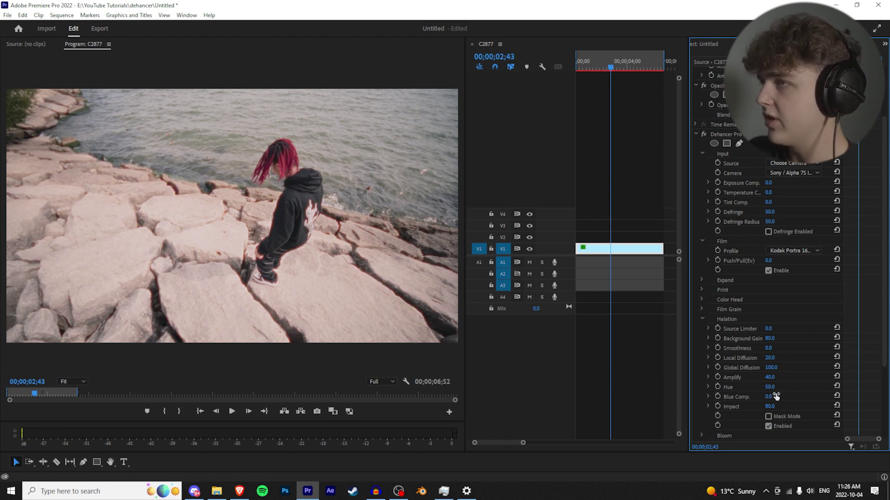
{"action": "left_click_drag", "start_coordinate": [776, 397], "coordinate": [778, 398]}
{"action": "left_click", "coordinate": [702, 318]}
- Enable Dehancer's Bloom with its default values
{"action": "left_click", "coordinate": [701, 337]}
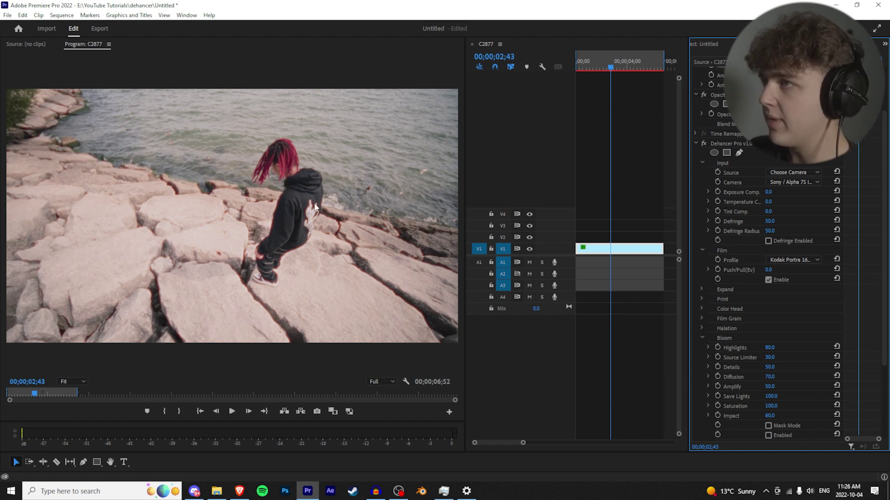
{"action": "left_click", "coordinate": [768, 435]}
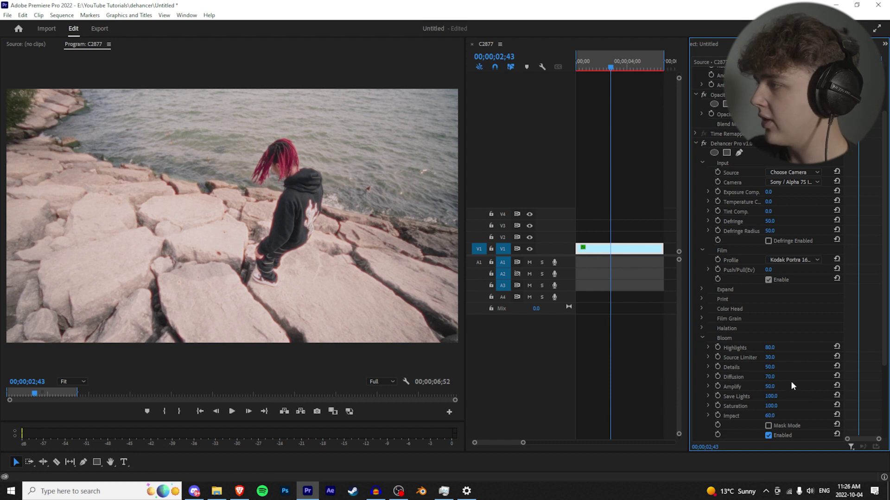
{"action": "left_click", "coordinate": [702, 338]}
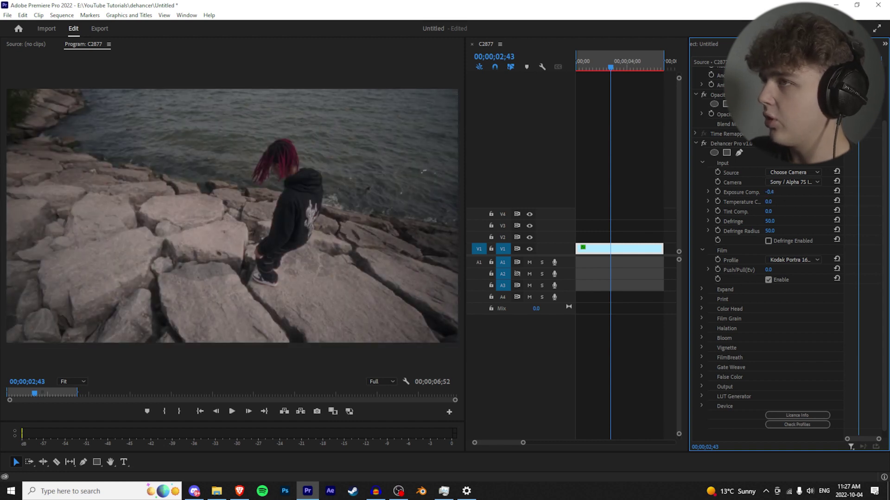
- Set the input's Exposure Comp. to -0.1, Temperature Comp. to 53.3 and Tint Comp. to -43.9
{"action": "left_click_drag", "start_coordinate": [774, 192], "coordinate": [770, 192]}
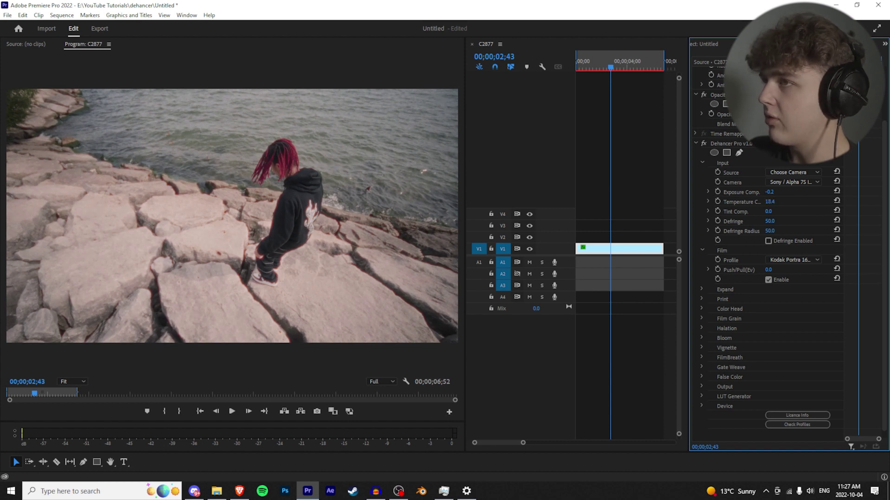
{"action": "mouse_move", "coordinate": [769, 202]}
{"action": "left_mouse_down"}
{"action": "mouse_move", "coordinate": [762, 212]}
{"action": "mouse_move", "coordinate": [774, 211]}
{"action": "mouse_move", "coordinate": [770, 194]}
{"action": "mouse_move", "coordinate": [787, 192]}
{"action": "mouse_move", "coordinate": [763, 192]}
{"action": "left_mouse_up"}
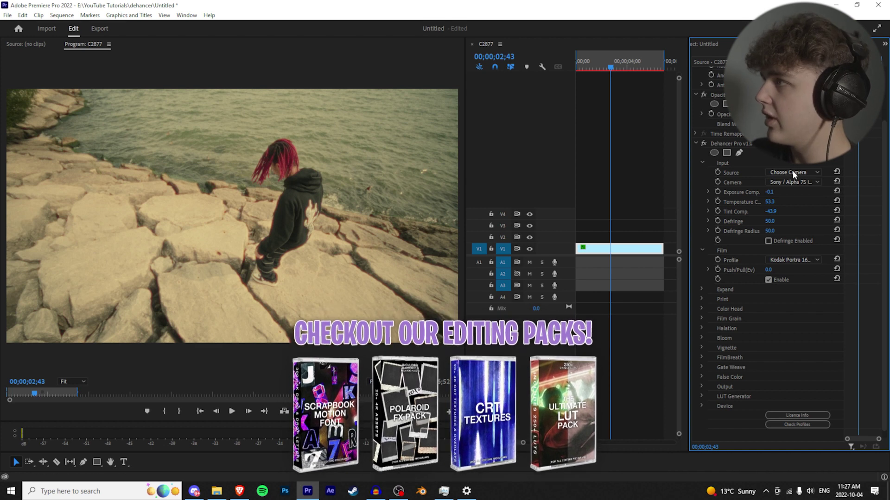
- Change the film profile to Kodak Pro Image and toggle the film emulation off and on to compare the look
{"action": "scroll", "coordinate": [792, 260], "scroll_direction": "down", "scroll_amount": 1}
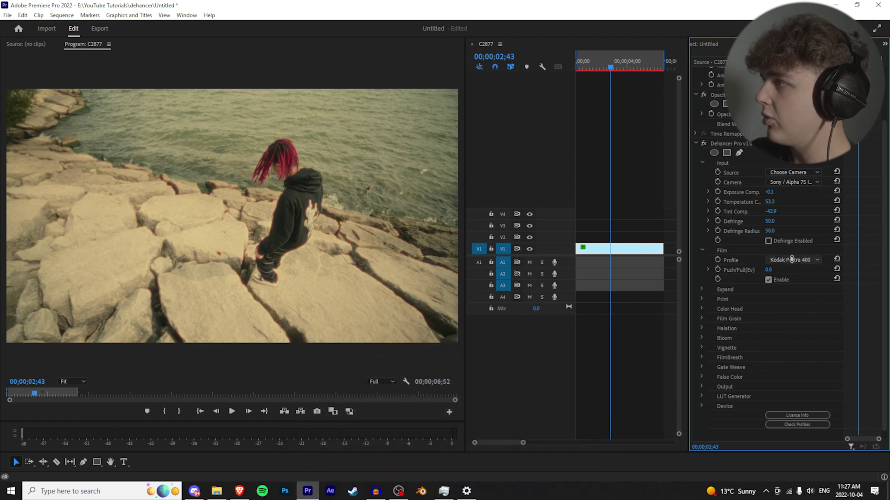
{"action": "scroll", "coordinate": [792, 258], "scroll_direction": "down", "scroll_amount": 2}
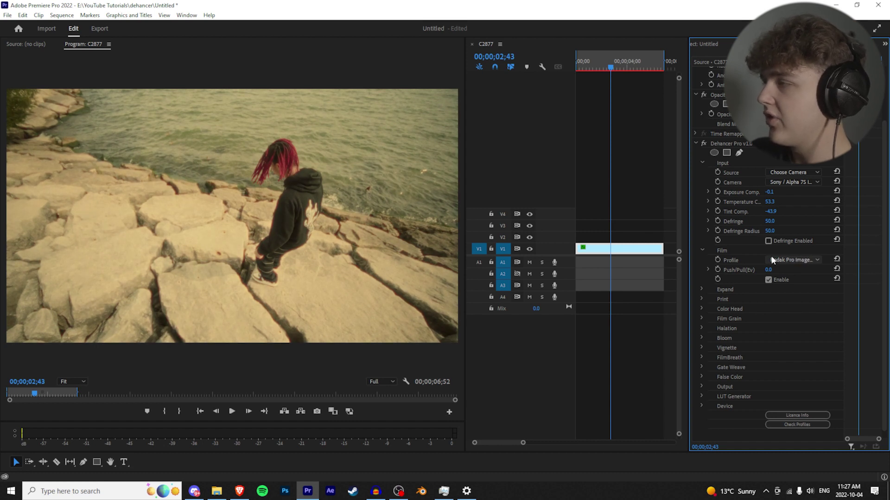
{"action": "left_click", "coordinate": [768, 280]}
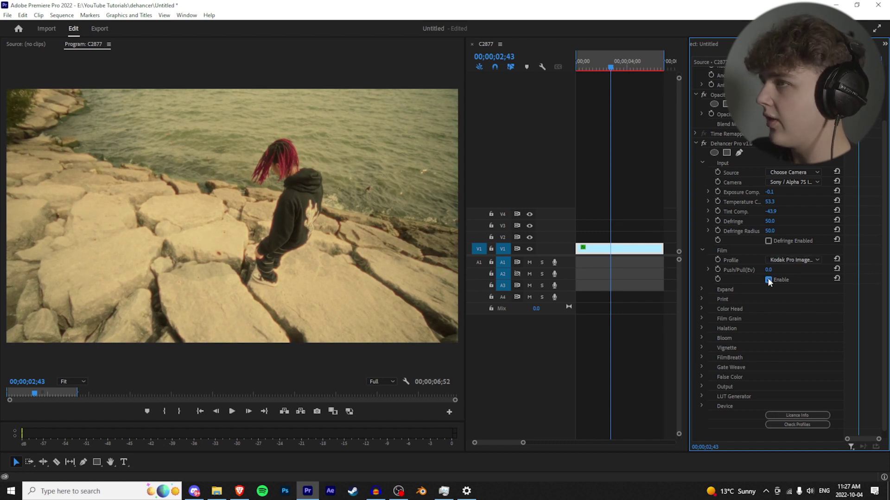
{"action": "left_click", "coordinate": [768, 280]}
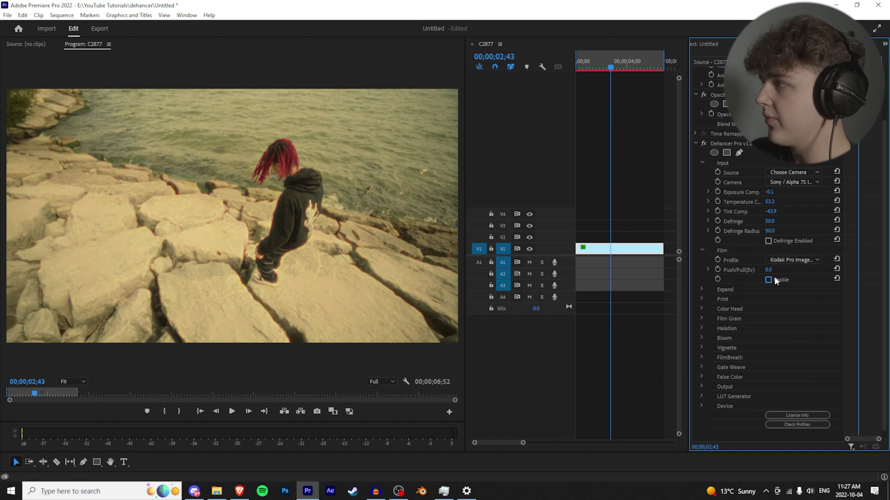
- Turn the film emulation back on, change its profile to AGFA Chrome R..., and save the project
{"action": "scroll", "coordinate": [788, 259], "scroll_direction": "down", "scroll_amount": 1}
{"action": "left_click", "coordinate": [791, 253]}
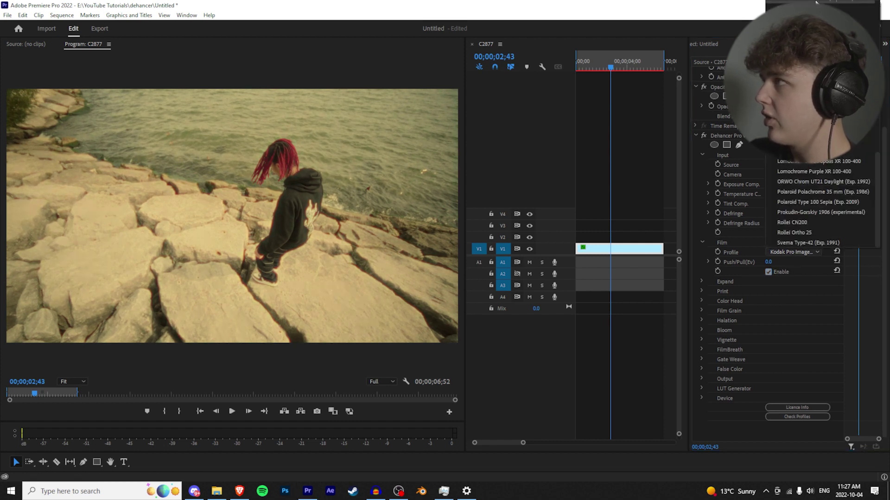
{"action": "scroll", "coordinate": [792, 241], "scroll_direction": "up", "scroll_amount": 5}
{"action": "left_click", "coordinate": [791, 252]}
{"action": "scroll", "coordinate": [792, 253], "scroll_direction": "down", "scroll_amount": 1}
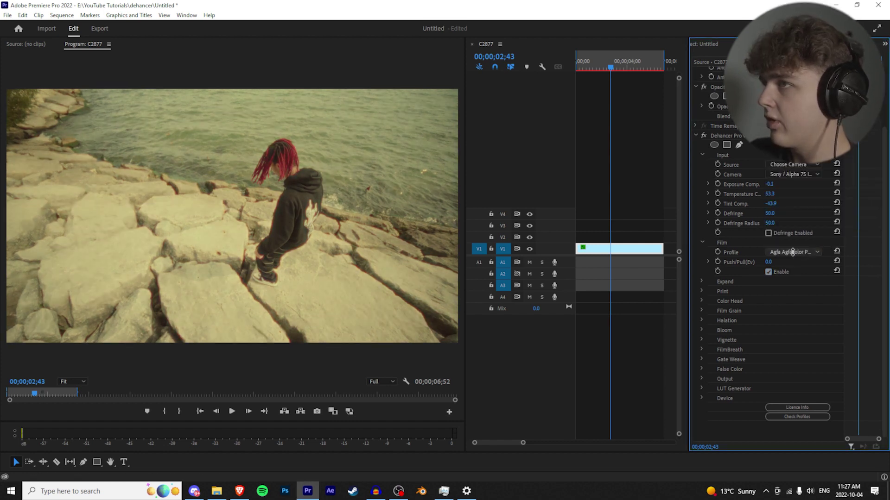
{"action": "scroll", "coordinate": [792, 253], "scroll_direction": "down", "scroll_amount": 1}
{"action": "scroll", "coordinate": [792, 251], "scroll_direction": "down", "scroll_amount": 1}
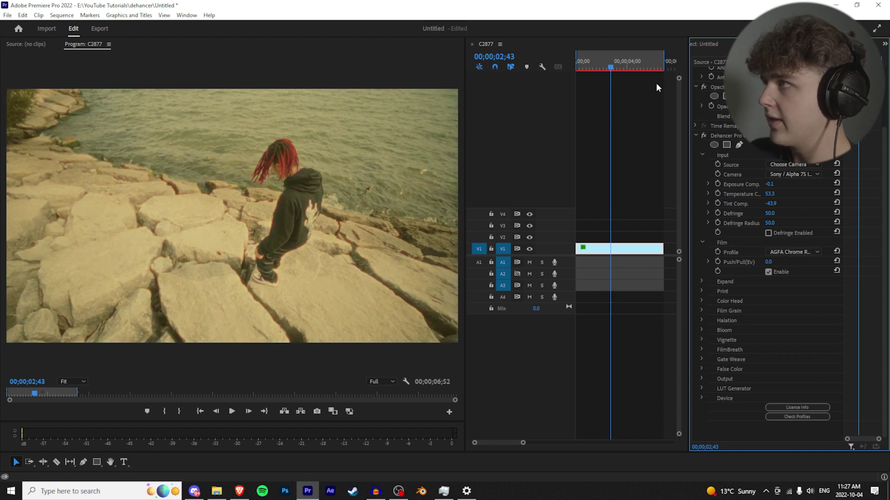
{"action": "left_click", "coordinate": [619, 60]}
{"action": "key", "text": "ctrl+s"}
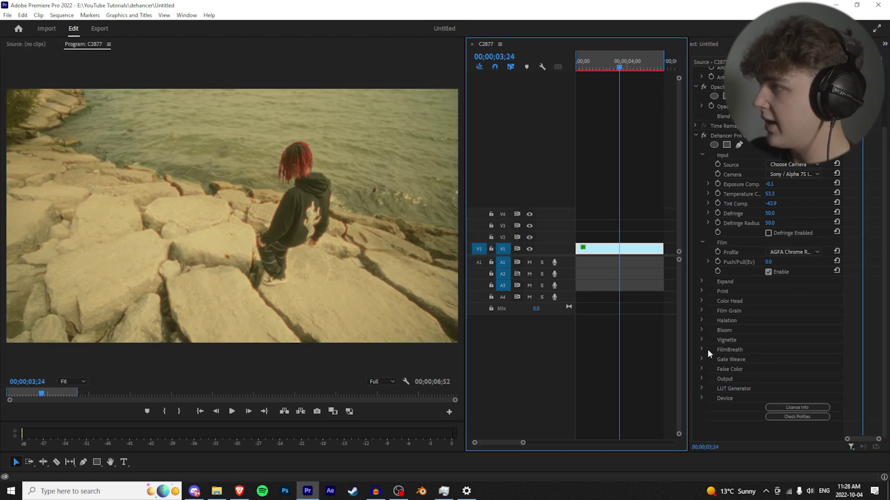
- Enable Dehancer's Vignette and set its Size to 50
{"action": "left_click", "coordinate": [702, 341]}
{"action": "left_click", "coordinate": [768, 408]}
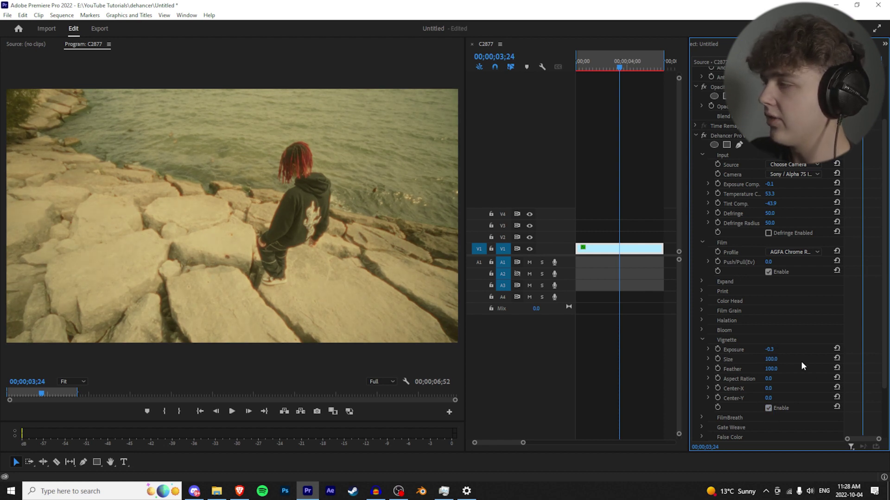
{"action": "scroll", "coordinate": [775, 424], "scroll_direction": "down", "scroll_amount": 3}
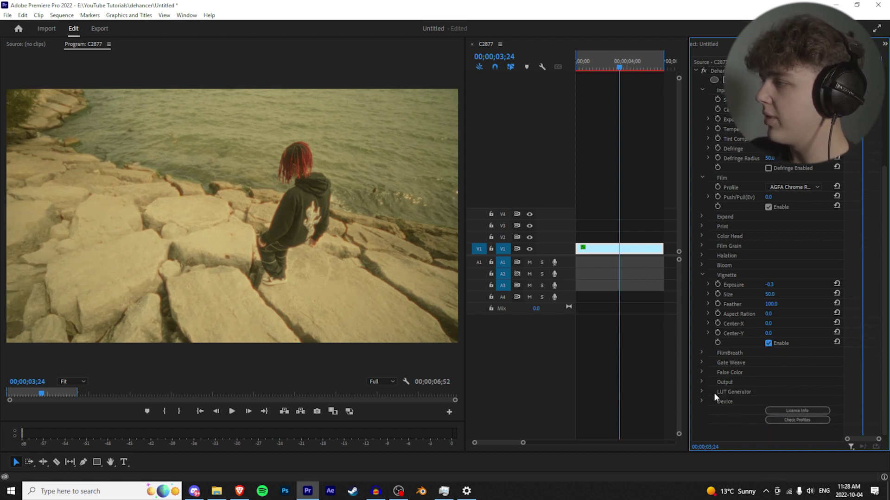
- Review the LUT Generator's size and export options, and collapse the LUT Generator and Vignette settings
{"action": "left_click", "coordinate": [702, 392]}
{"action": "scroll", "coordinate": [742, 389], "scroll_direction": "down", "scroll_amount": 2}
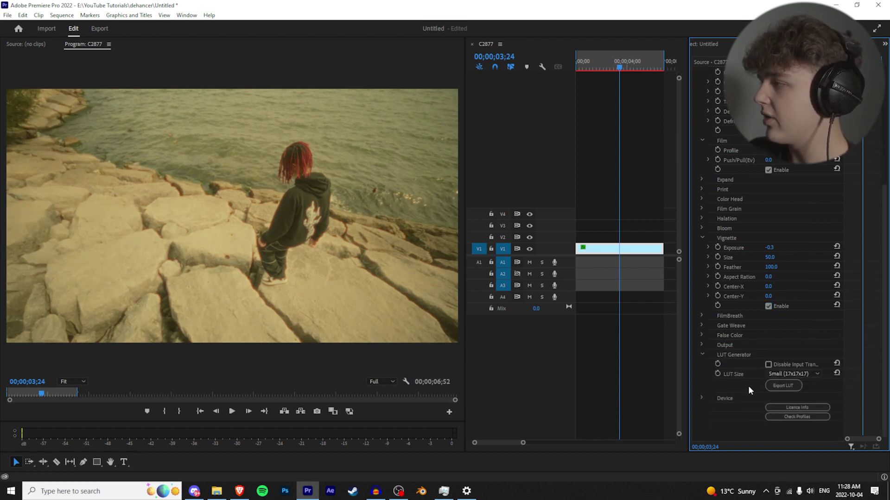
{"action": "left_click", "coordinate": [703, 355]}
{"action": "scroll", "coordinate": [737, 343], "scroll_direction": "up", "scroll_amount": 1}
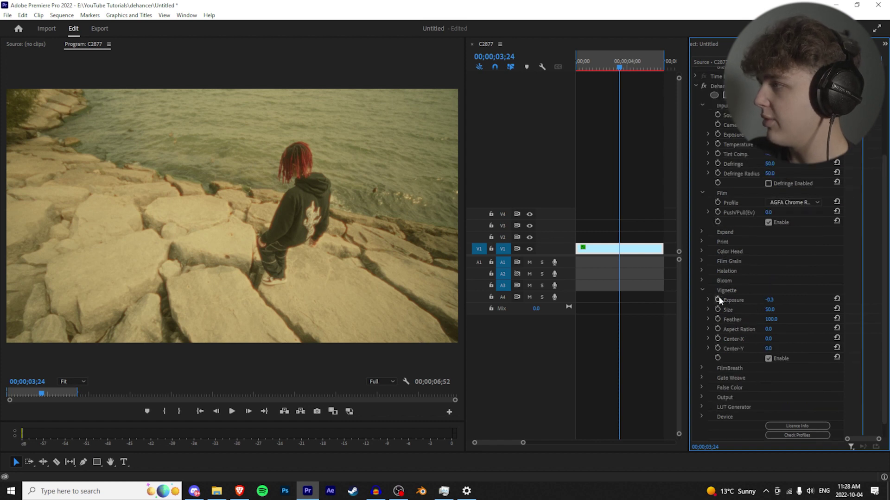
{"action": "left_click", "coordinate": [701, 290]}
{"action": "scroll", "coordinate": [696, 292], "scroll_direction": "up", "scroll_amount": 3}
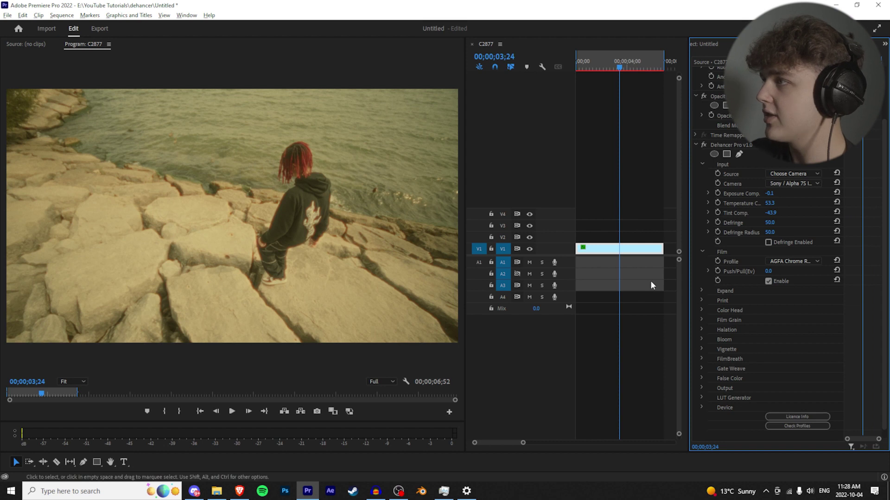
- Toggle the Dehancer Pro effect off and on to compare the look, and play the clip in an enlarged preview
{"action": "scroll", "coordinate": [650, 281], "scroll_direction": "down", "scroll_amount": 2}
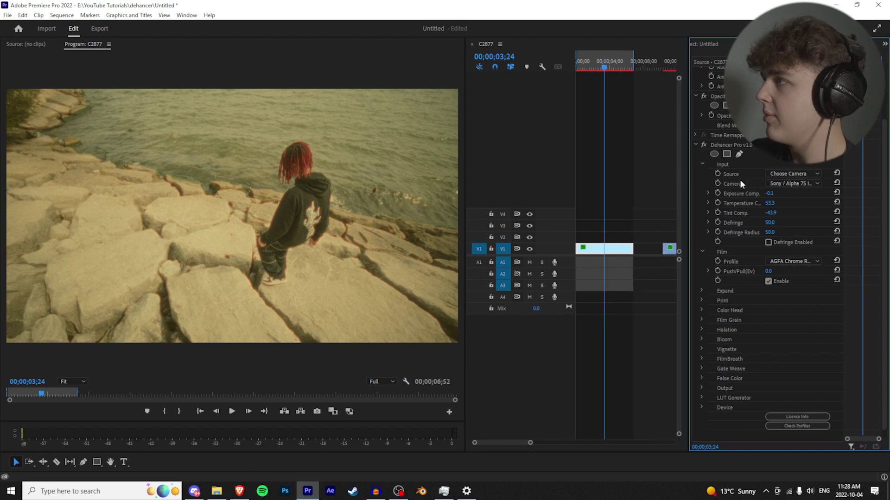
{"action": "left_click", "coordinate": [704, 145]}
{"action": "left_click", "coordinate": [704, 145]}
{"action": "left_click", "coordinate": [704, 141]}
{"action": "left_click", "coordinate": [705, 141]}
{"action": "key", "text": "grave"}
{"action": "key", "text": "space"}
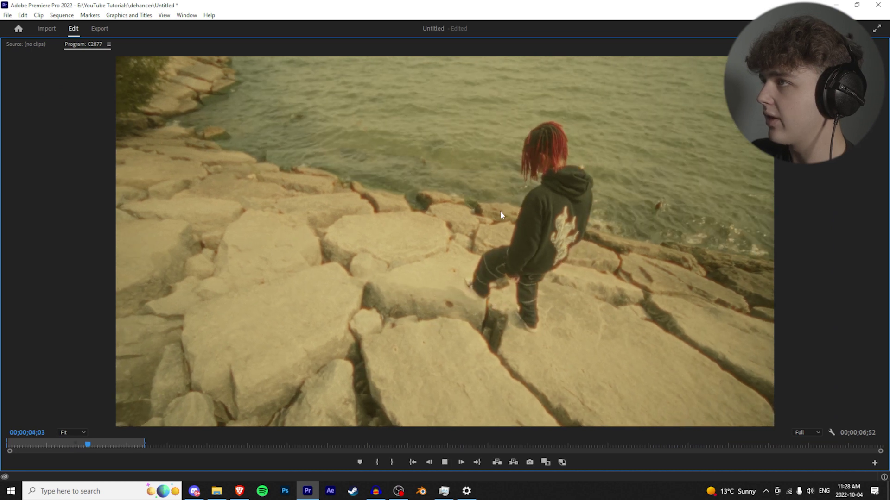
{"action": "key", "text": "space"}
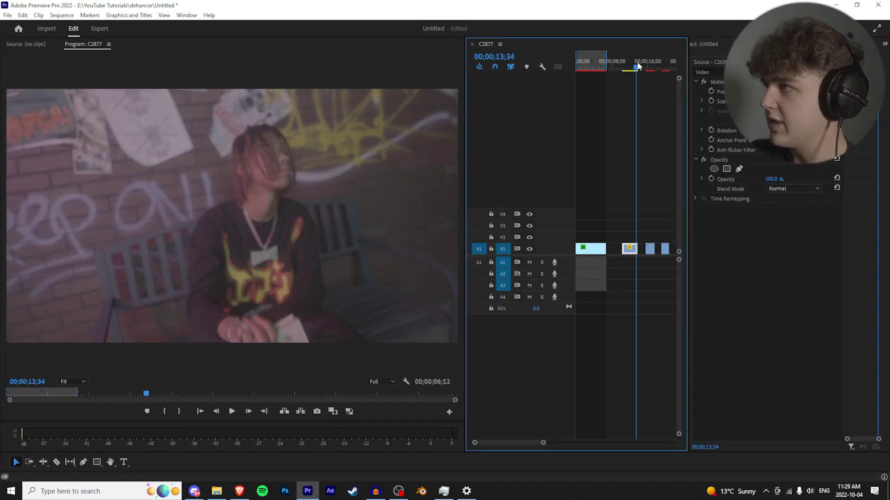
- Paste the copied Dehancer Pro effect onto the second clip and compare the shot with and without it around 00;00;12;44
{"action": "left_click_drag", "start_coordinate": [638, 66], "coordinate": [632, 67]}
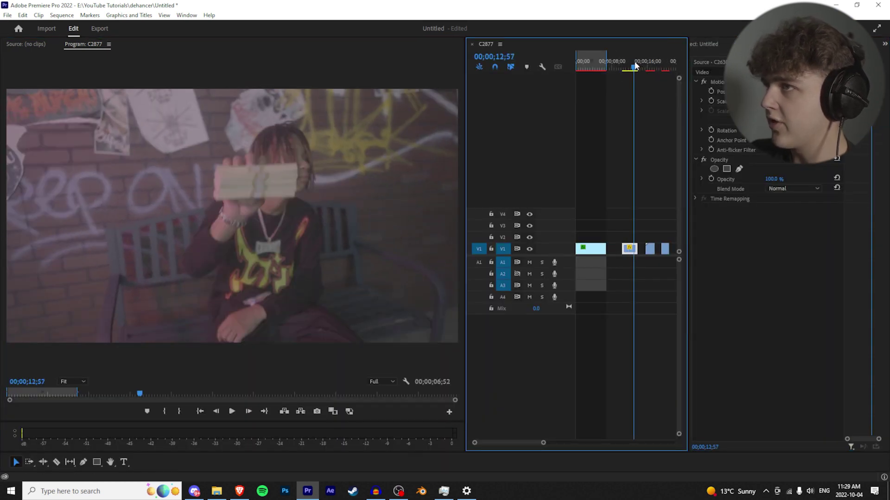
{"action": "key", "text": "ctrl+v"}
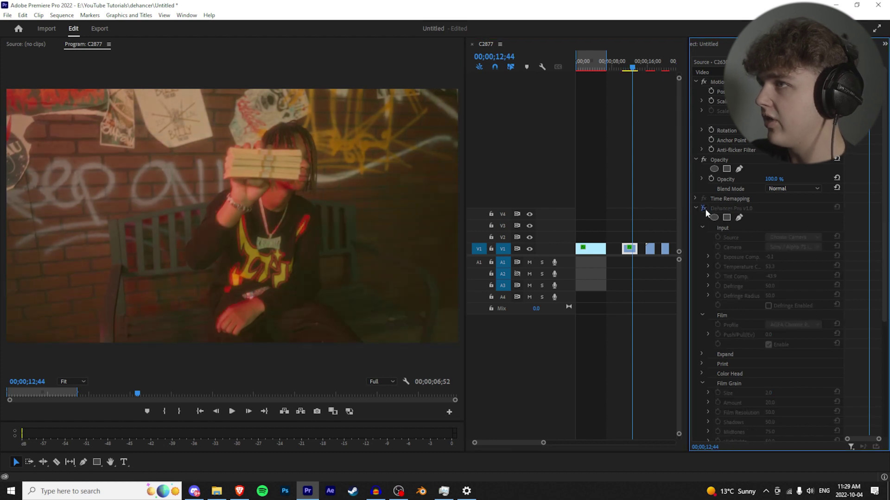
{"action": "left_click", "coordinate": [704, 209]}
{"action": "left_click", "coordinate": [704, 209]}
{"action": "key", "text": "grave"}
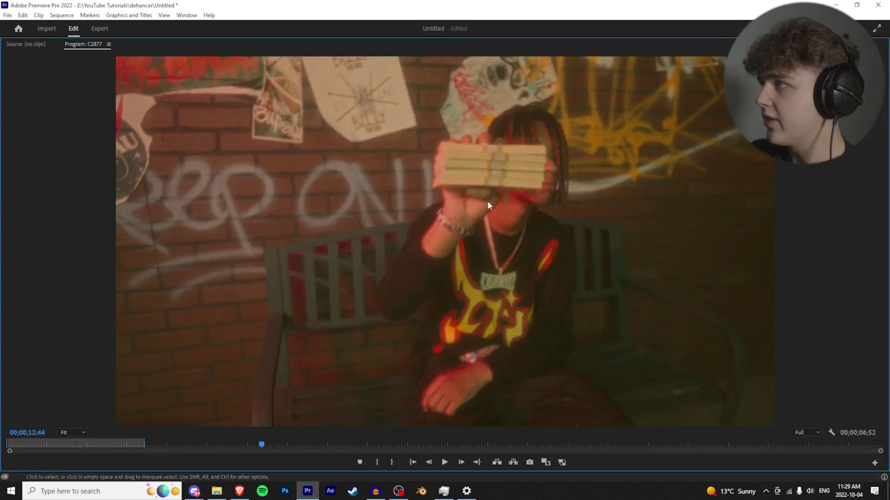
{"action": "key", "text": "grave"}
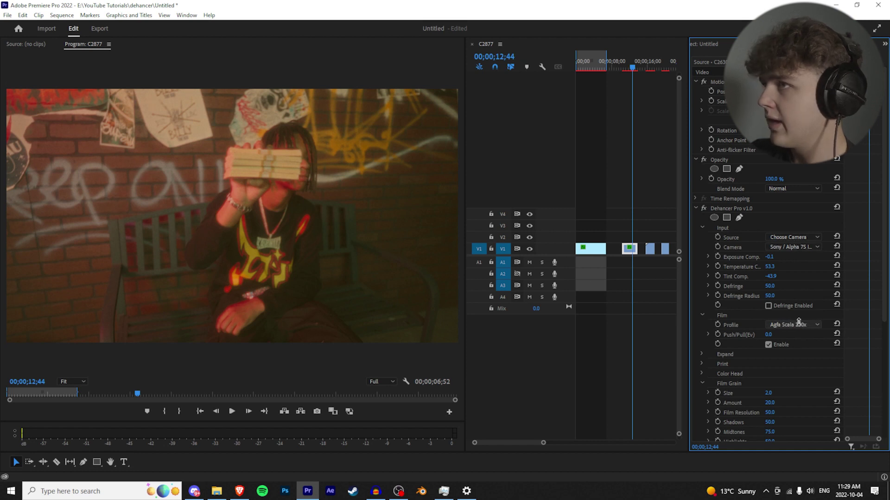
- Try out film profiles on the second clip and settle on Fujichrome CDU..
{"action": "scroll", "coordinate": [799, 322], "scroll_direction": "down", "scroll_amount": 2}
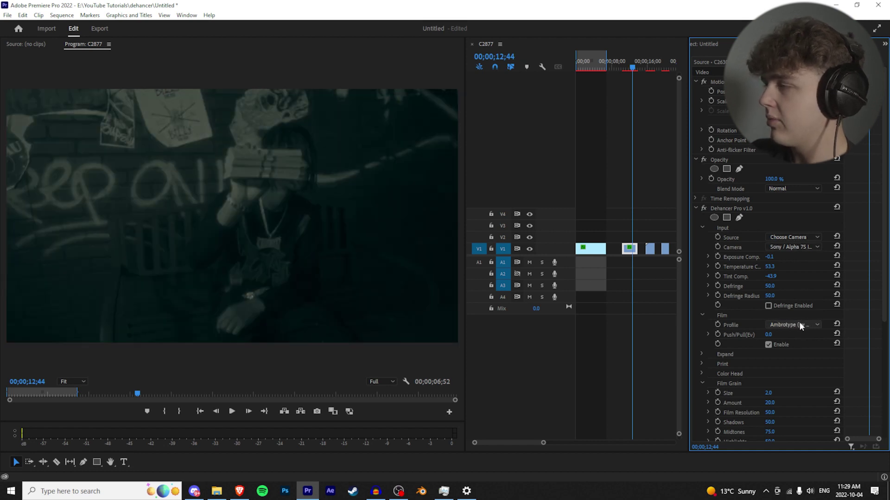
{"action": "scroll", "coordinate": [801, 325], "scroll_direction": "down", "scroll_amount": 1}
{"action": "scroll", "coordinate": [819, 375], "scroll_direction": "down", "scroll_amount": 1}
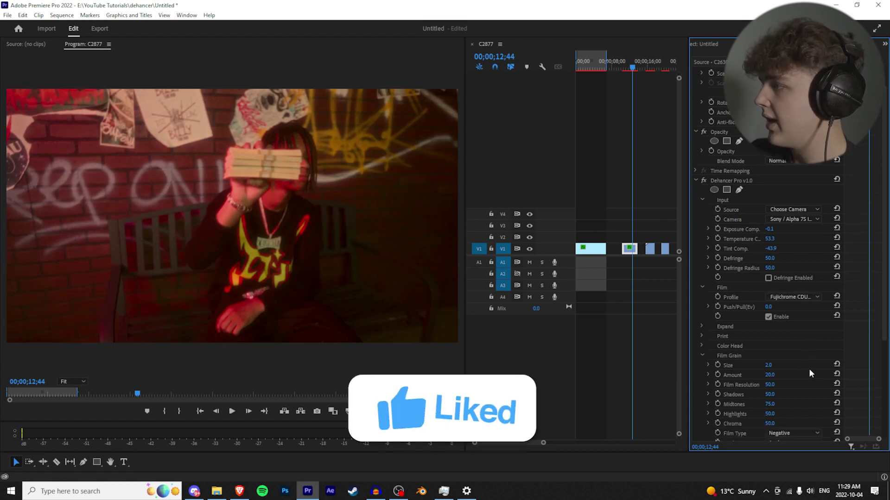
- Set the second clip's Halation Amplify to 100 and Global Diffusion to 50
{"action": "left_click", "coordinate": [702, 355]}
{"action": "left_click", "coordinate": [701, 364]}
{"action": "scroll", "coordinate": [797, 423], "scroll_direction": "down", "scroll_amount": 1}
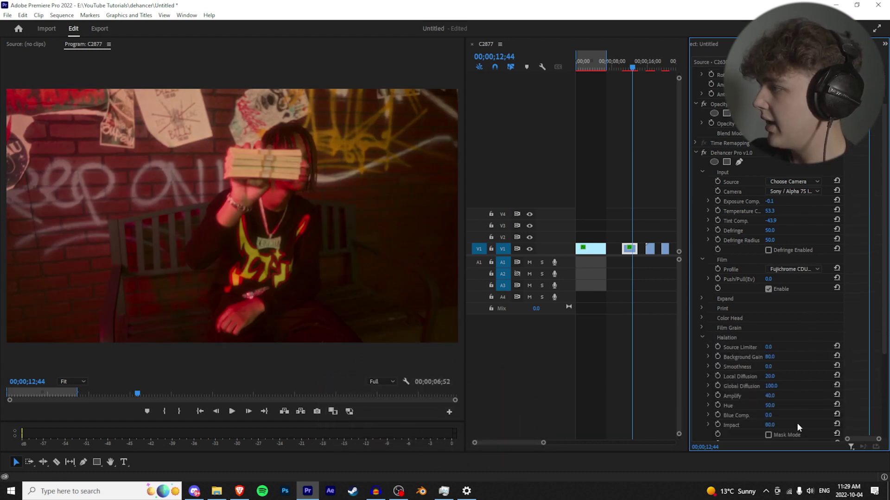
{"action": "left_click_drag", "start_coordinate": [771, 397], "coordinate": [799, 397]}
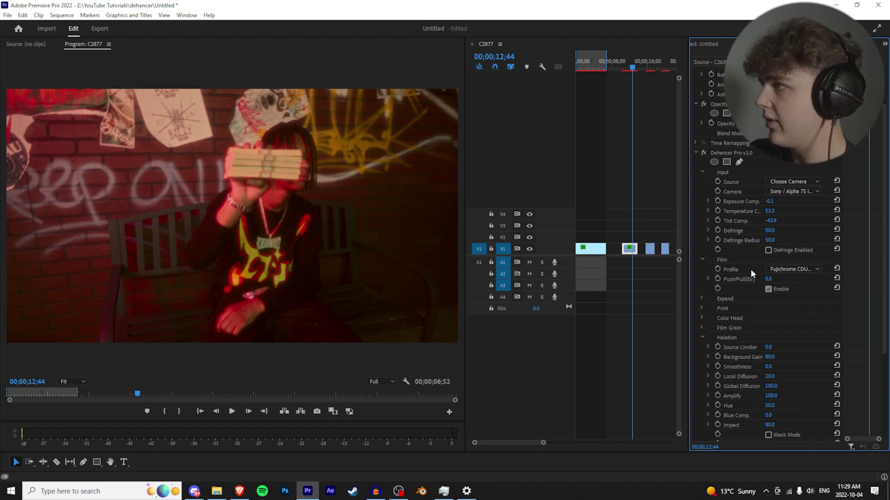
{"action": "scroll", "coordinate": [784, 425], "scroll_direction": "down", "scroll_amount": 1}
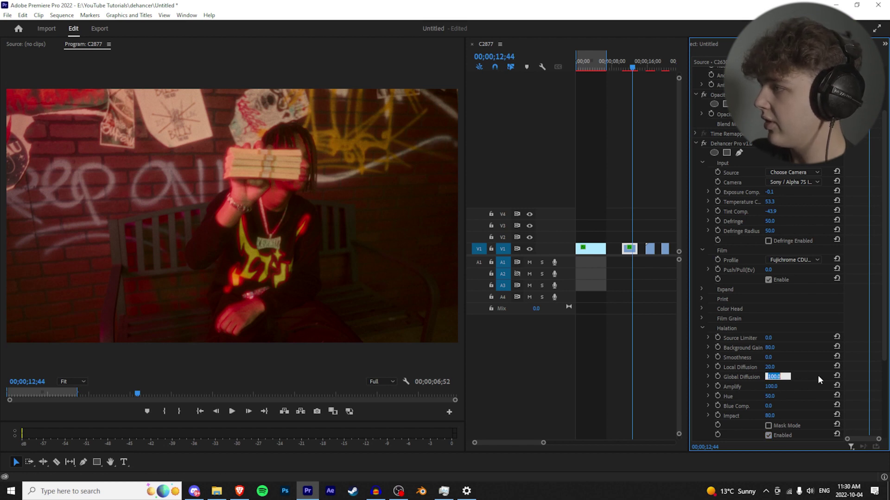
{"action": "type", "text": "50"}
{"action": "key", "text": "Return"}
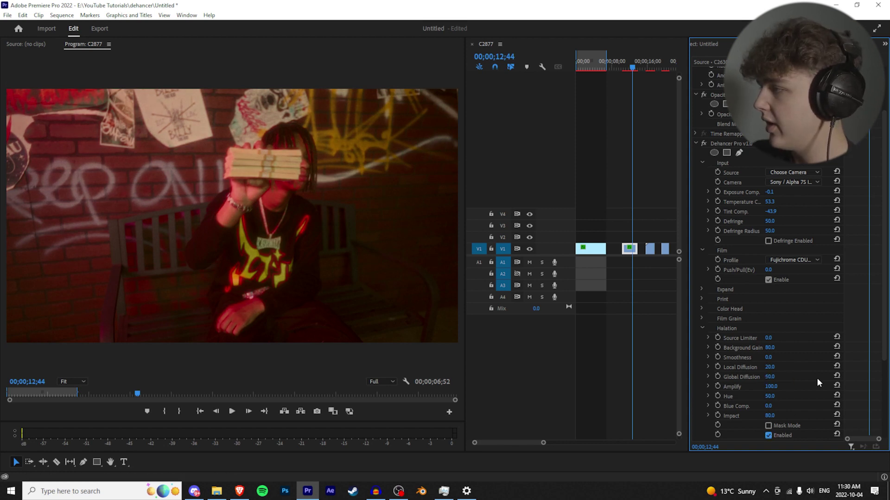
{"action": "scroll", "coordinate": [816, 382], "scroll_direction": "down", "scroll_amount": 2}
{"action": "mouse_move", "coordinate": [769, 369]}
{"action": "left_mouse_down"}
{"action": "mouse_move", "coordinate": [777, 370]}
{"action": "mouse_move", "coordinate": [753, 370]}
{"action": "left_mouse_up"}
{"action": "scroll", "coordinate": [801, 366], "scroll_direction": "down", "scroll_amount": 1}
{"action": "scroll", "coordinate": [807, 364], "scroll_direction": "up", "scroll_amount": 2}
- View the second clip enlarged at 00;00;12;07 and toggle Dehancer Pro off and on to compare the look
{"action": "left_click_drag", "start_coordinate": [632, 156], "coordinate": [629, 156]}
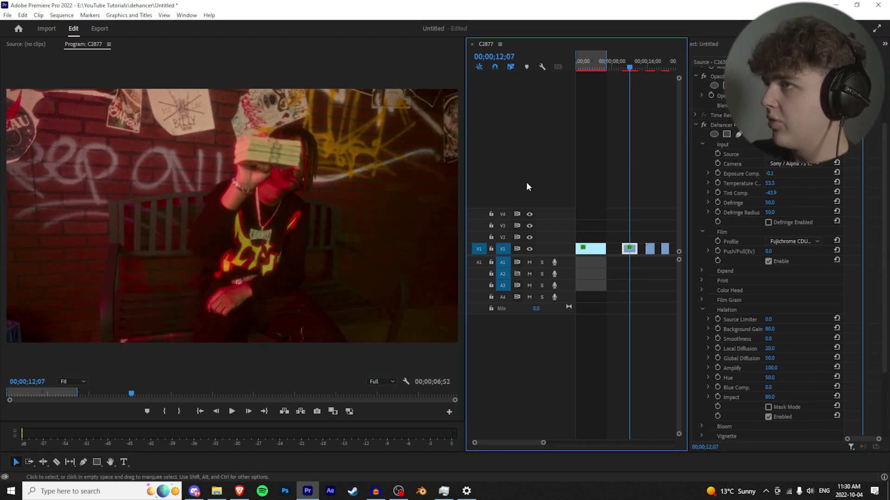
{"action": "key", "text": "grave"}
{"action": "key", "text": "grave"}
{"action": "scroll", "coordinate": [806, 265], "scroll_direction": "up", "scroll_amount": 1}
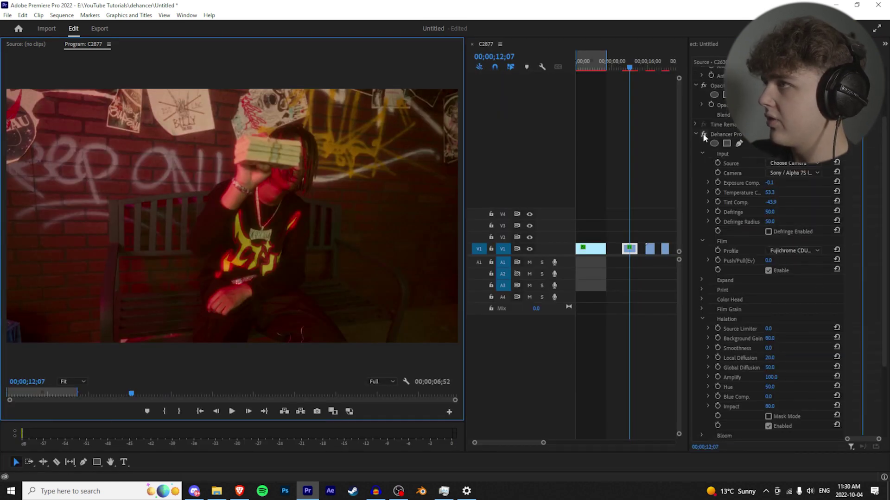
{"action": "left_click", "coordinate": [704, 135]}
{"action": "left_click", "coordinate": [704, 135]}
{"action": "left_click", "coordinate": [703, 134]}
{"action": "left_click", "coordinate": [704, 135]}
- Examine the LUT Generator's available LUT sizes for the second clip
{"action": "scroll", "coordinate": [791, 319], "scroll_direction": "down", "scroll_amount": 5}
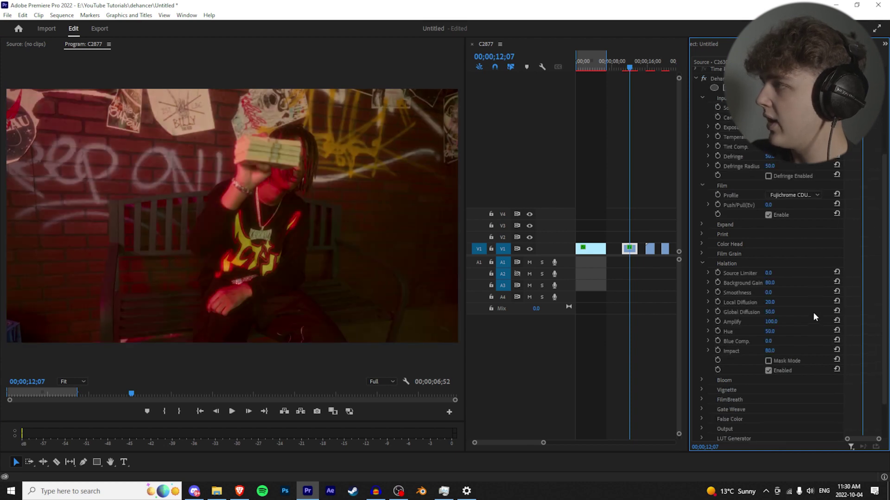
{"action": "scroll", "coordinate": [815, 320], "scroll_direction": "down", "scroll_amount": 4}
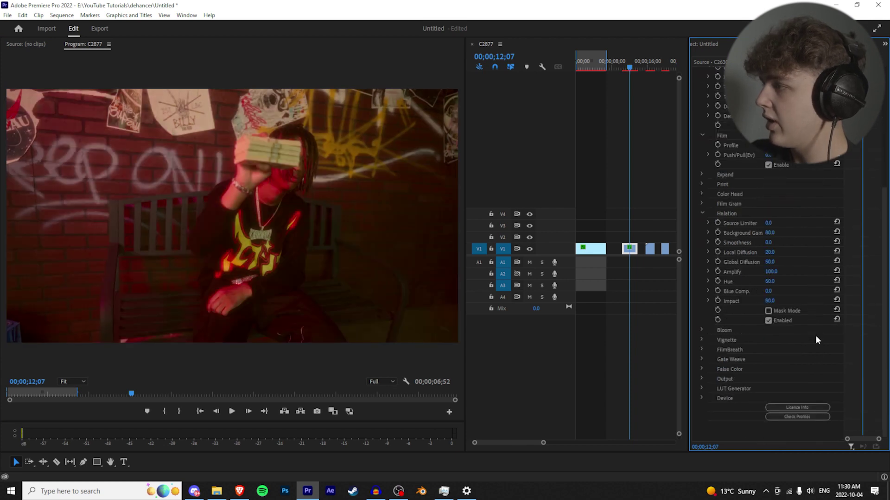
{"action": "left_click", "coordinate": [701, 388]}
{"action": "scroll", "coordinate": [797, 353], "scroll_direction": "down", "scroll_amount": 2}
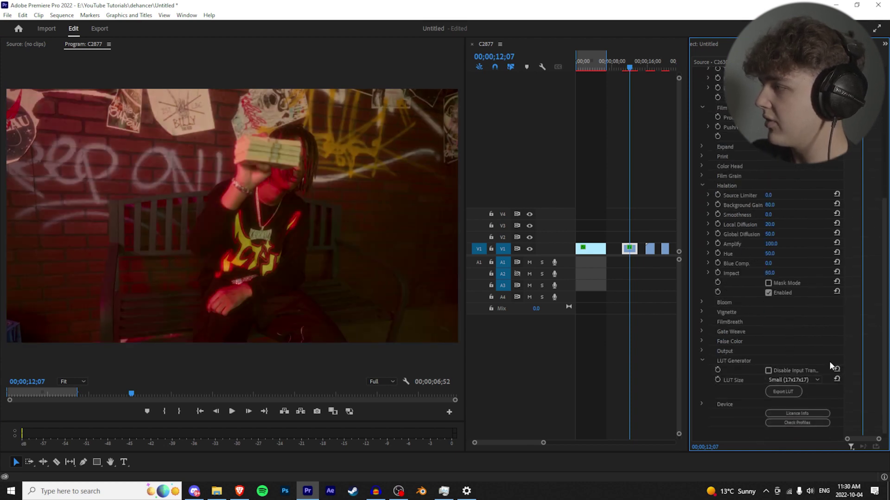
{"action": "left_click", "coordinate": [788, 378]}
{"action": "left_click", "coordinate": [797, 399]}
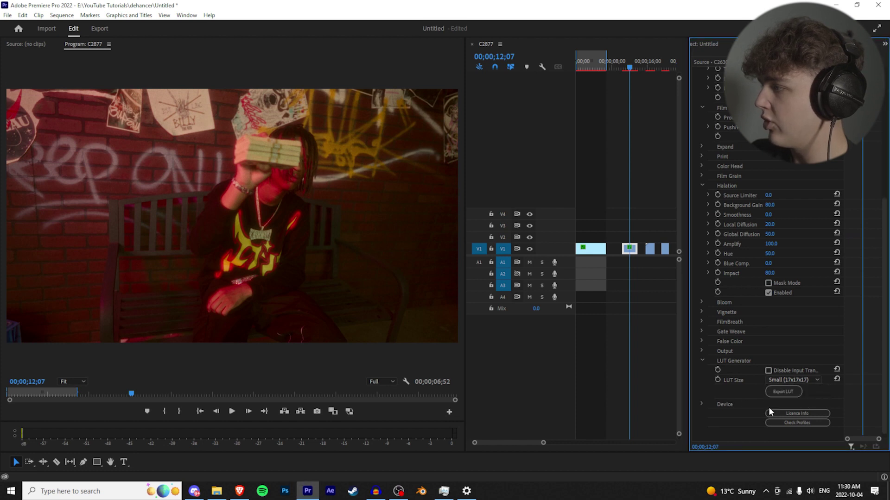
- Go to the third clip at 00;00;16;16 and toggle its Dehancer Pro effect off and on to compare the look
{"action": "left_click", "coordinate": [651, 68]}
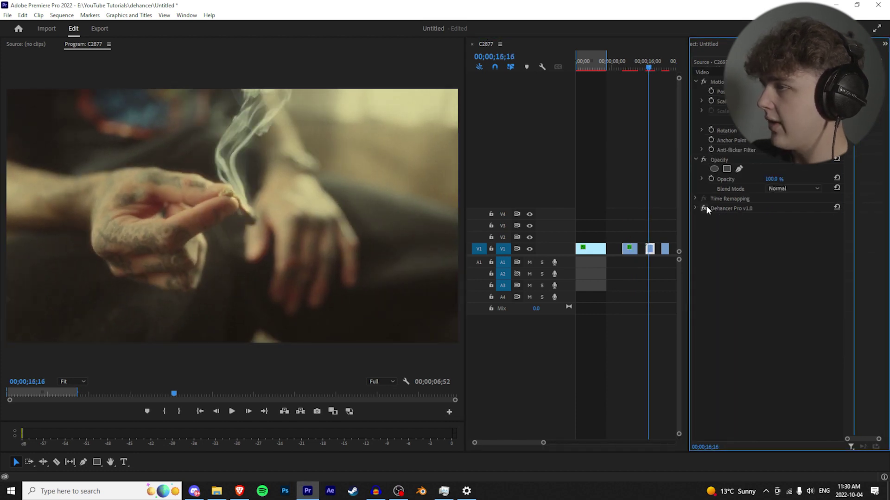
{"action": "left_click", "coordinate": [705, 207]}
{"action": "left_click", "coordinate": [704, 207]}
{"action": "left_click", "coordinate": [705, 207]}
{"action": "left_click", "coordinate": [705, 207]}
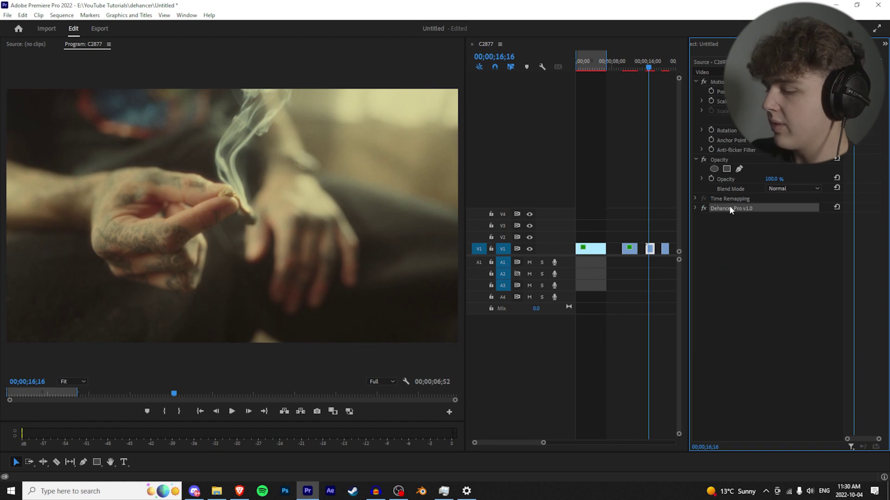
- Set the third clip's Temperature Comp. to 100 and Tint Comp. to -88, and change its film profile to Fujicolor Pro 400H
{"action": "left_click", "coordinate": [695, 208]}
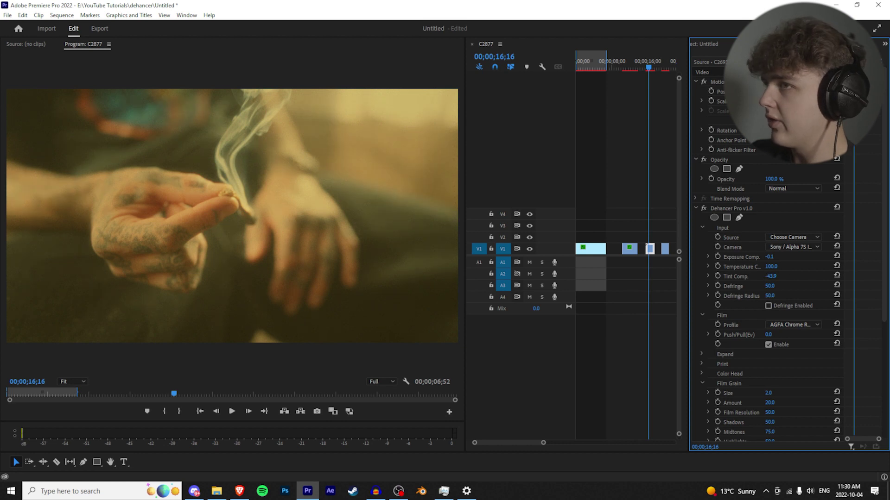
{"action": "left_click_drag", "start_coordinate": [772, 277], "coordinate": [634, 276]}
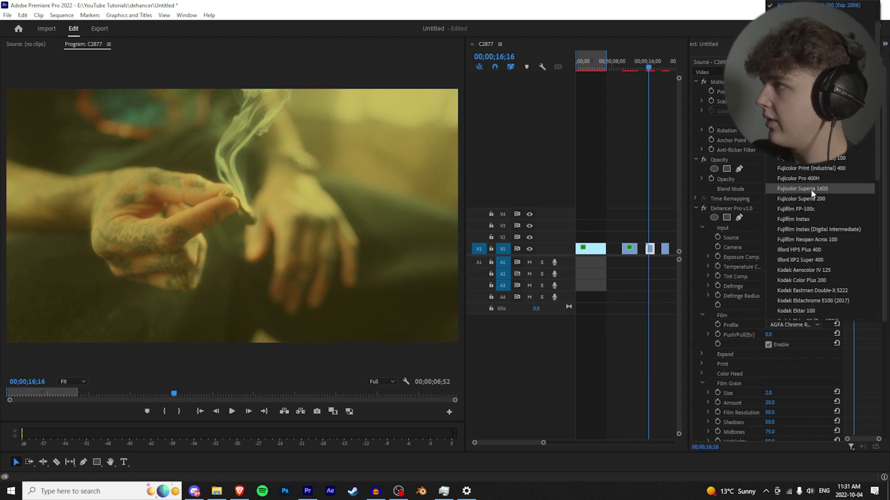
{"action": "left_click", "coordinate": [812, 182]}
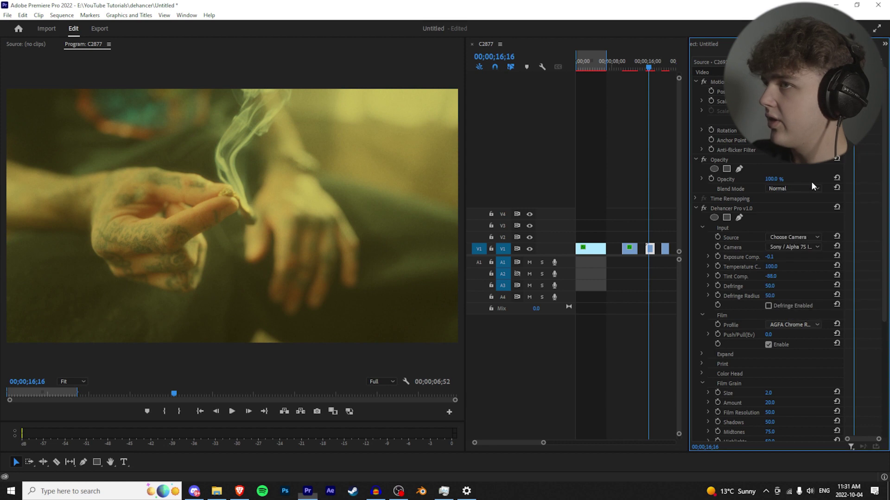
{"action": "scroll", "coordinate": [791, 325], "scroll_direction": "down", "scroll_amount": 1}
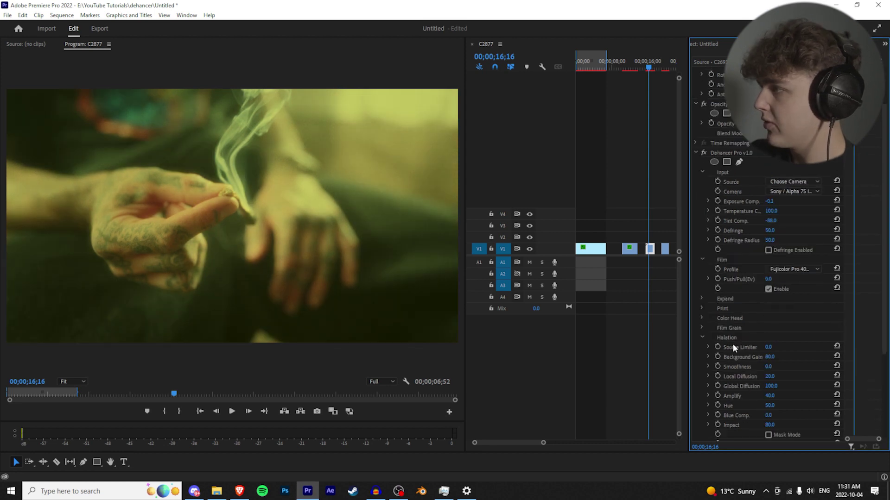
{"action": "scroll", "coordinate": [810, 365], "scroll_direction": "down", "scroll_amount": 3}
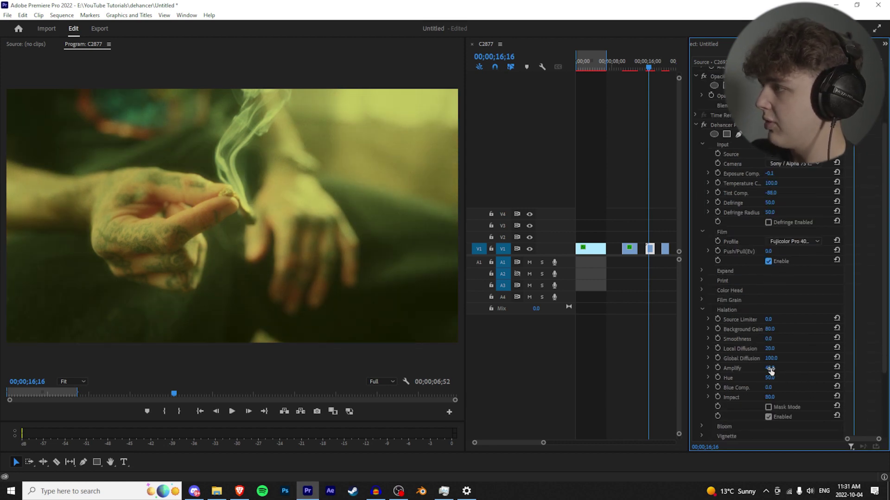
- Set the third clip's Halation Amplify to 100 and its Halation Hue to 0
{"action": "left_click_drag", "start_coordinate": [770, 370], "coordinate": [780, 369]}
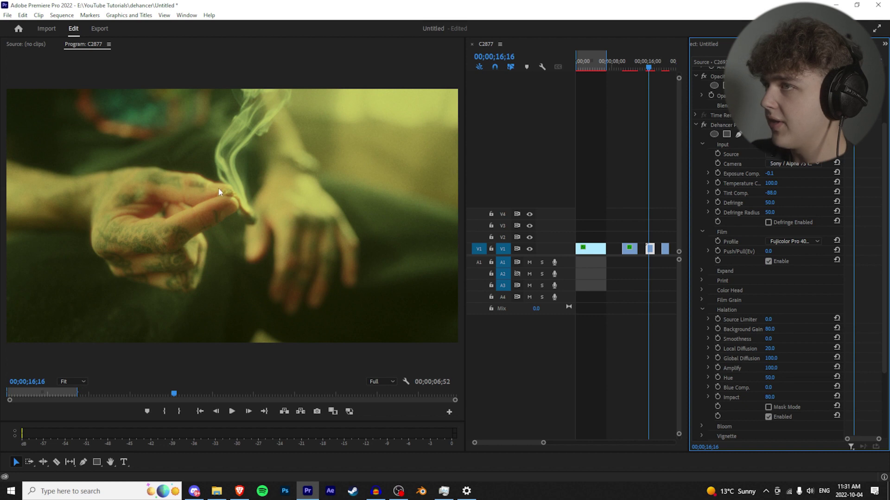
{"action": "left_click_drag", "start_coordinate": [774, 378], "coordinate": [780, 377]}
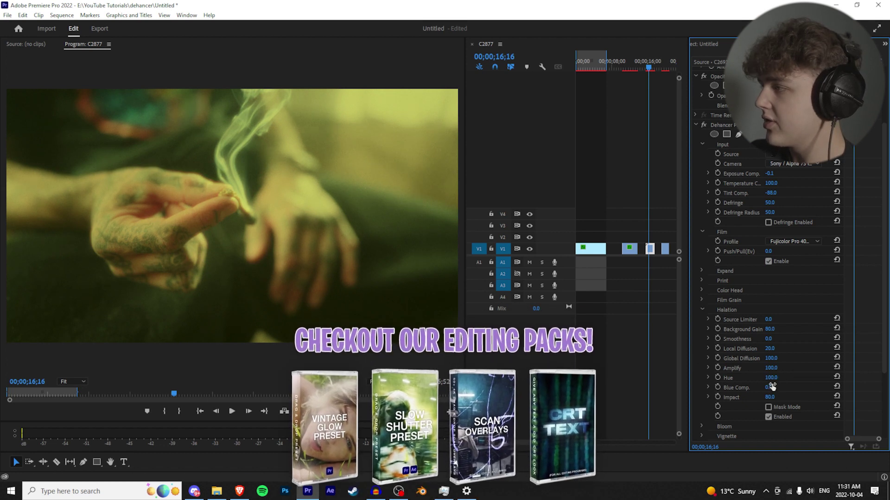
{"action": "left_click_drag", "start_coordinate": [771, 378], "coordinate": [757, 378]}
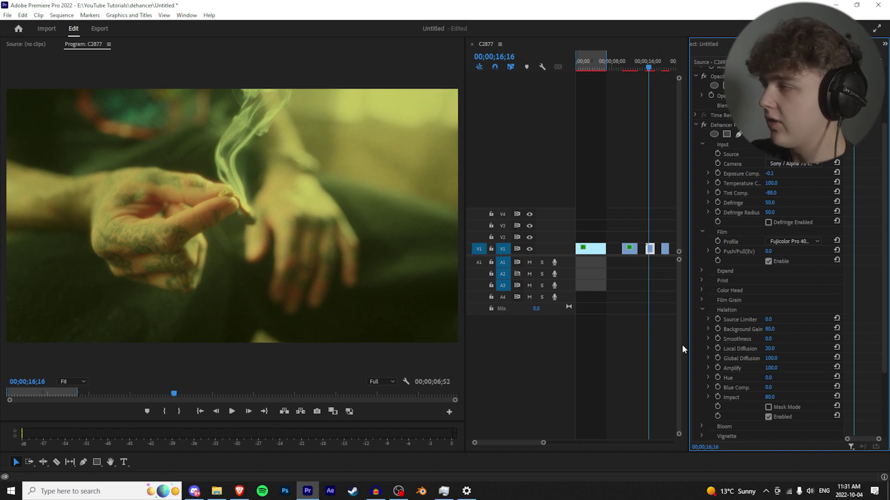
- Toggle the third clip's Dehancer Pro effect off and on, and view the clip enlarged to compare the look
{"action": "left_click", "coordinate": [704, 125]}
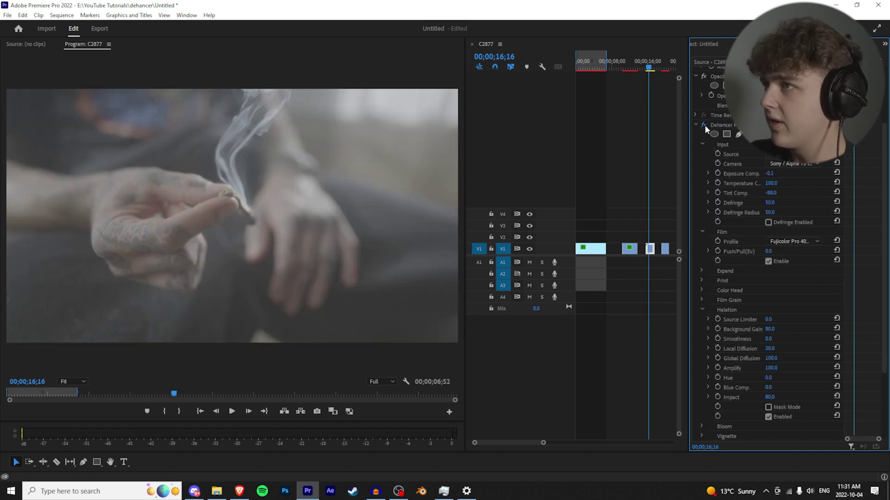
{"action": "left_click", "coordinate": [704, 125]}
{"action": "key", "text": "grave"}
{"action": "key", "text": "grave"}
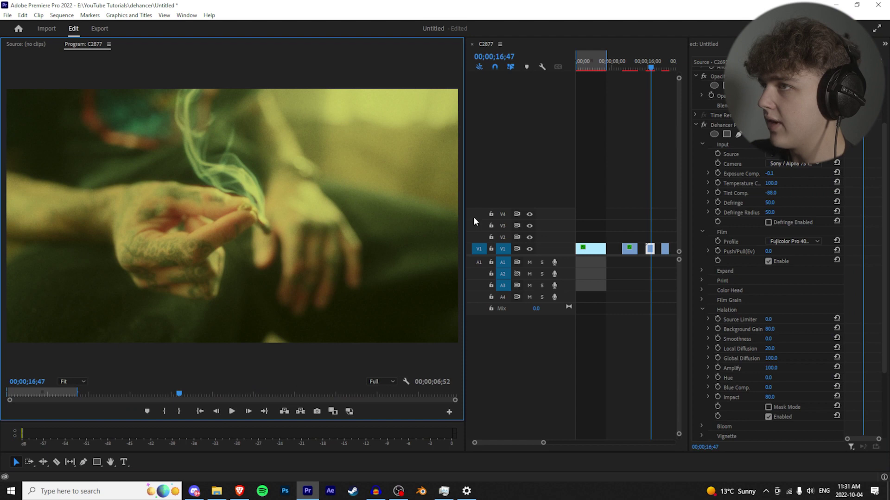
- Go to the fourth clip at 00;00;19;49 and delete its existing Dehancer Pro effect
{"action": "scroll", "coordinate": [657, 220], "scroll_direction": "down", "scroll_amount": 1}
{"action": "left_click", "coordinate": [647, 66]}
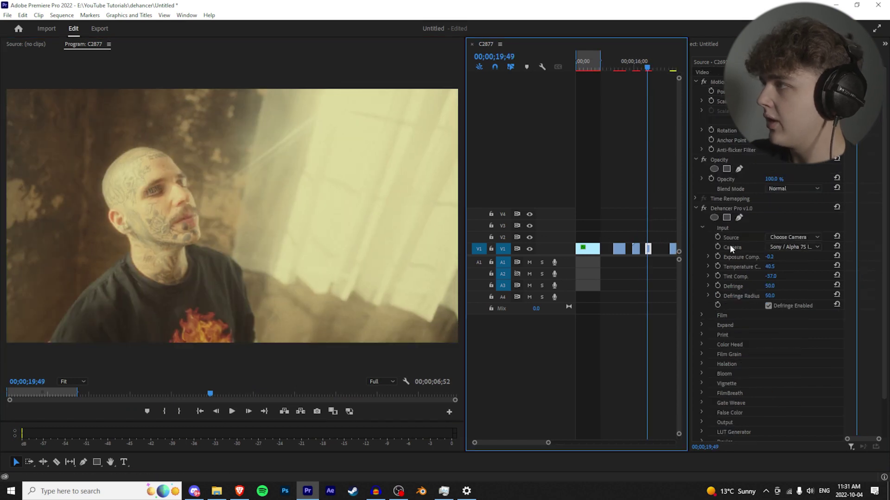
{"action": "left_click", "coordinate": [728, 208]}
{"action": "key", "text": "Delete"}
- Copy the third clip's Dehancer Pro effect onto the fourth clip and lower its Exposure Comp
{"action": "left_click", "coordinate": [637, 251]}
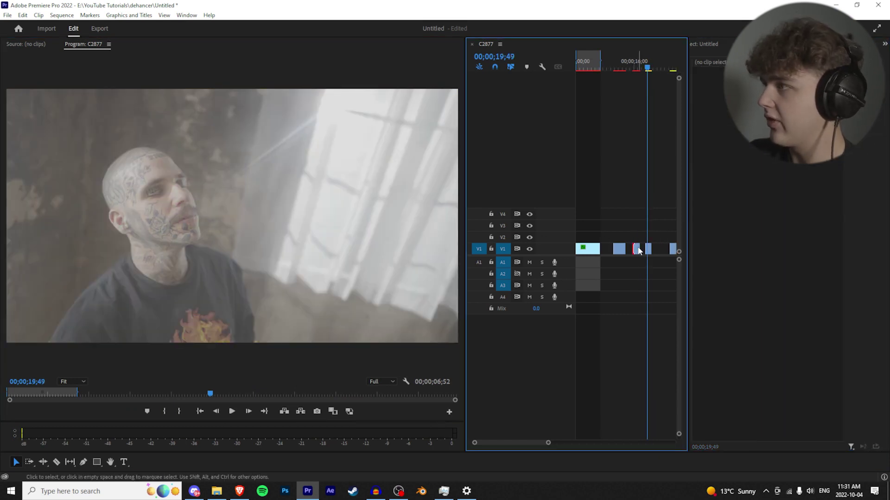
{"action": "left_click", "coordinate": [638, 251]}
{"action": "left_click", "coordinate": [727, 208]}
{"action": "key", "text": "ctrl+c"}
{"action": "left_click", "coordinate": [649, 252]}
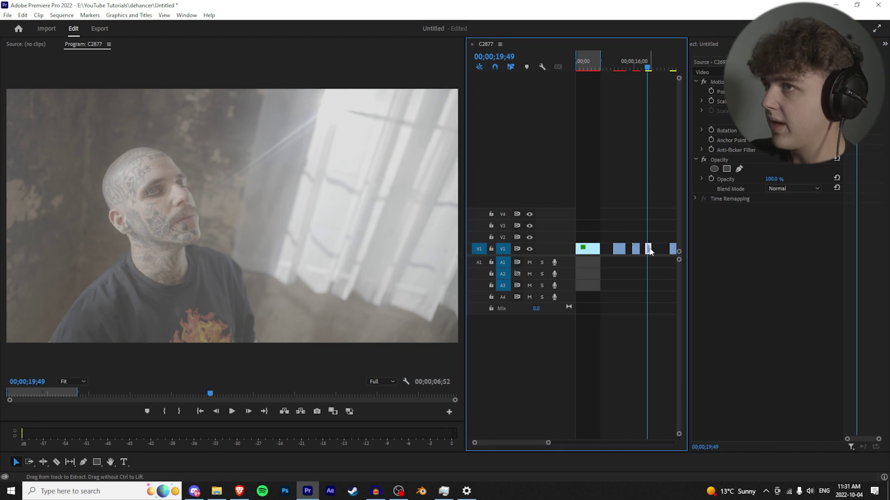
{"action": "key", "text": "ctrl+v"}
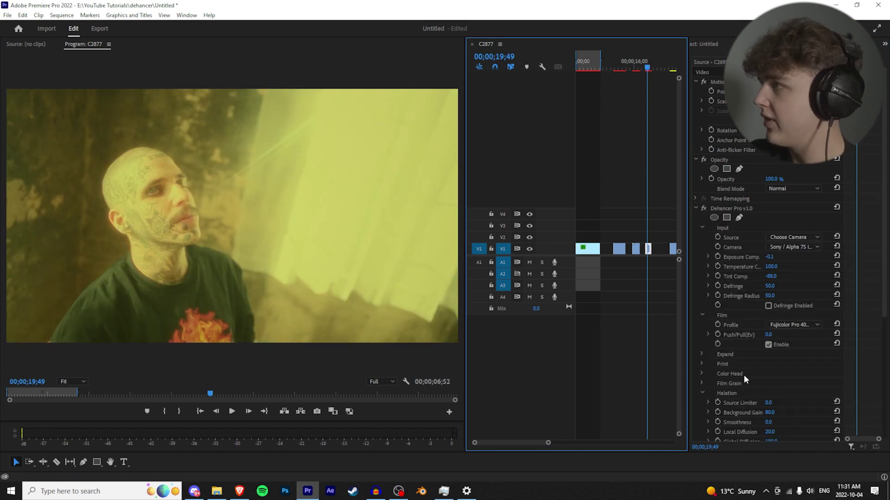
{"action": "left_click_drag", "start_coordinate": [769, 257], "coordinate": [755, 257]}
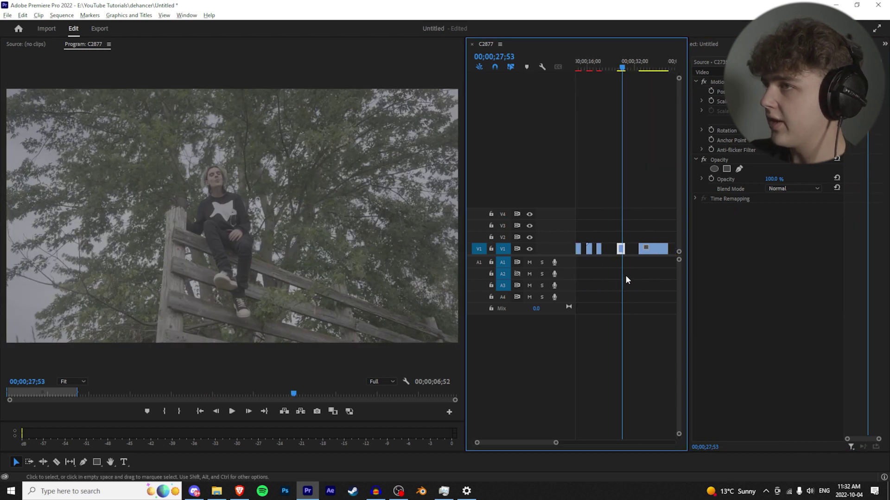
- Paste the copied Dehancer Pro effect onto the fence clip at 00;00;27;53 and set its Exposure Comp. to 0.3
{"action": "scroll", "coordinate": [626, 279], "scroll_direction": "up", "scroll_amount": 3}
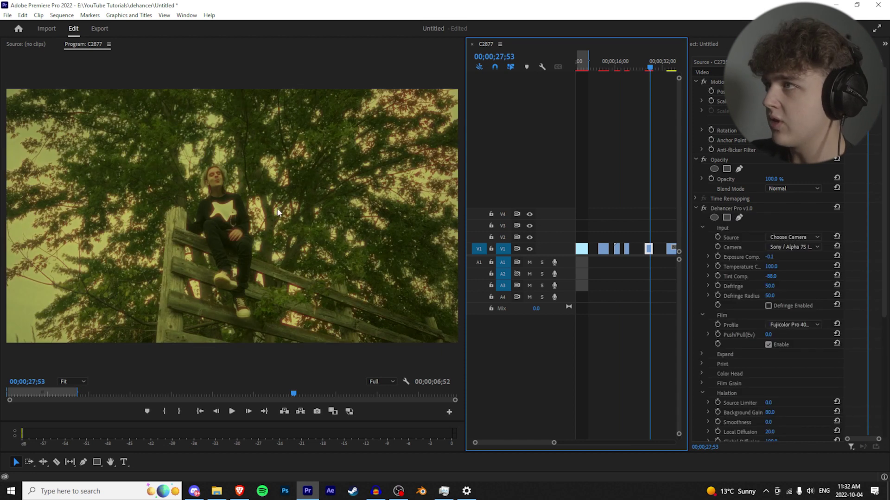
{"action": "left_click", "coordinate": [791, 265]}
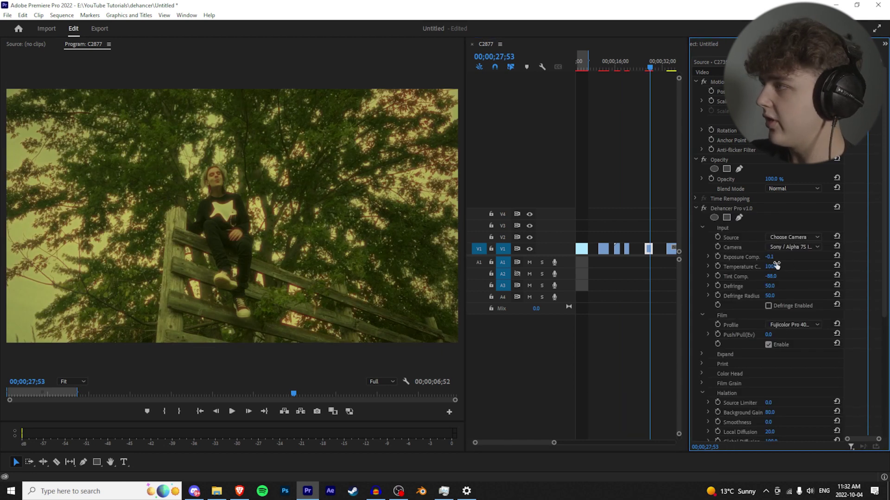
{"action": "left_click_drag", "start_coordinate": [769, 257], "coordinate": [772, 257]}
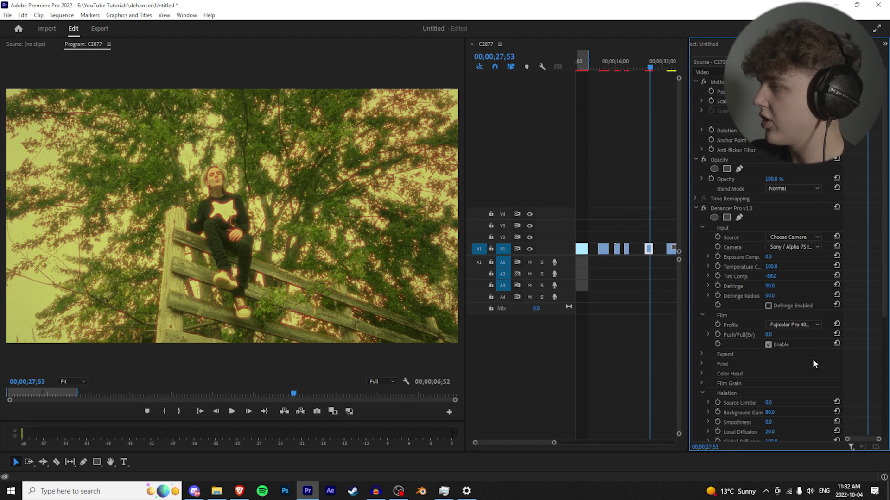
- Set the fence clip's Halation Amplify to 50, Hue to 50 and Global Diffusion to 60
{"action": "scroll", "coordinate": [813, 359], "scroll_direction": "down", "scroll_amount": 4}
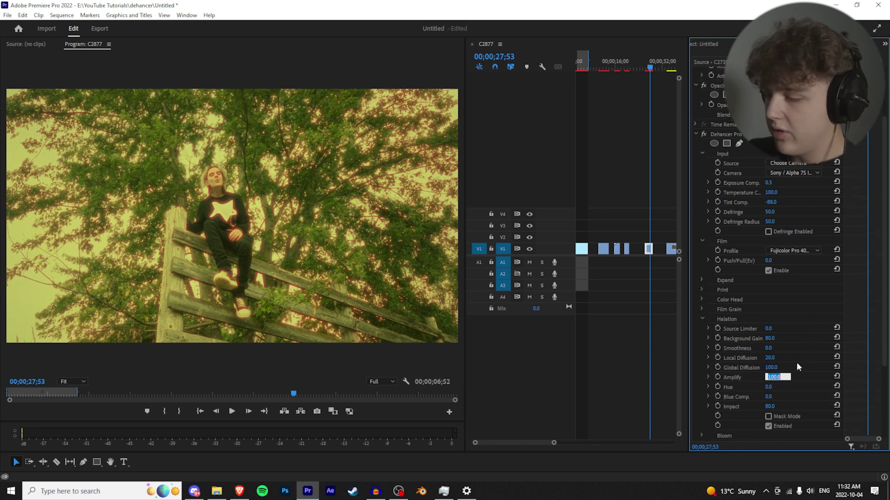
{"action": "type", "text": "50"}
{"action": "key", "text": "Return"}
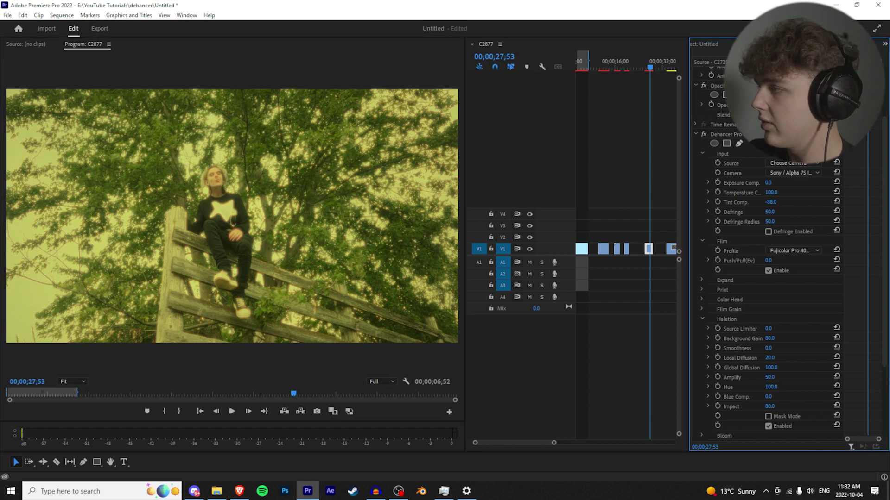
{"action": "left_click", "coordinate": [778, 387]}
{"action": "type", "text": "50"}
{"action": "key", "text": "Return"}
{"action": "left_click", "coordinate": [778, 367]}
{"action": "type", "text": "6"}
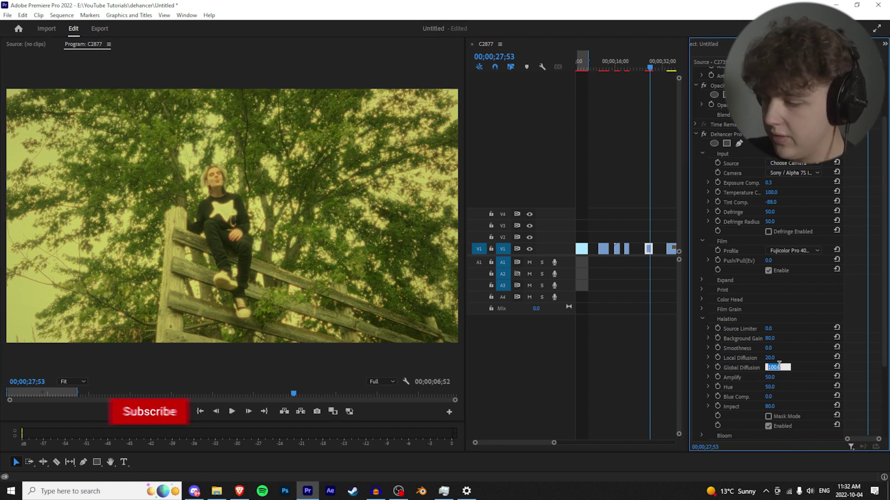
{"action": "type", "text": "0"}
{"action": "key", "text": "Return"}
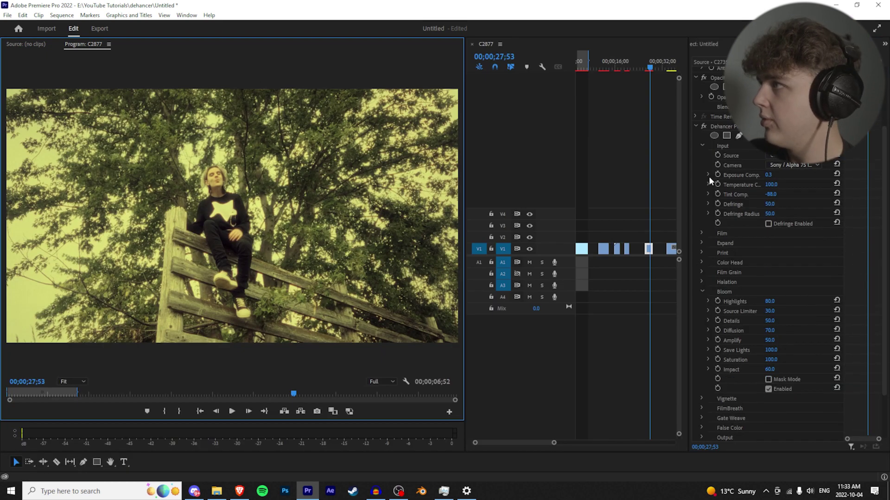
- Collapse the fence clip's Dehancer Pro settings, toggle the effect off and on, and view the clip played and enlarged
{"action": "scroll", "coordinate": [708, 176], "scroll_direction": "up", "scroll_amount": 1}
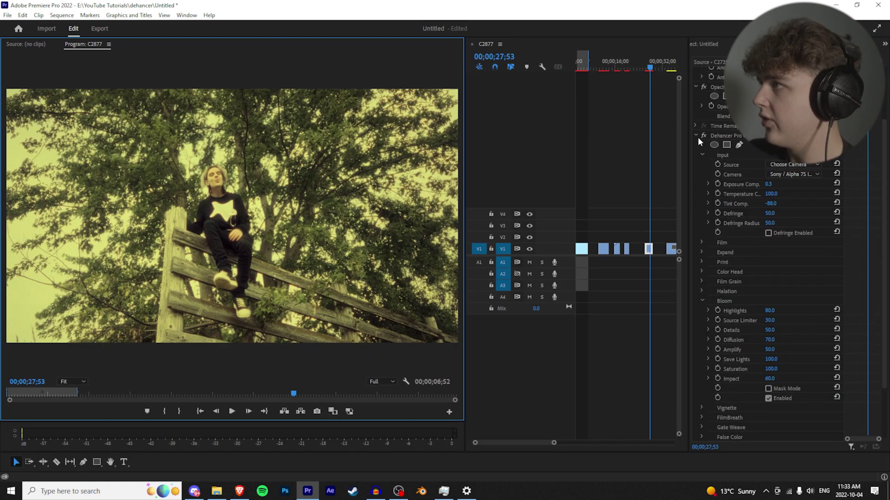
{"action": "left_click", "coordinate": [696, 135]}
{"action": "left_click", "coordinate": [703, 208]}
{"action": "left_click", "coordinate": [703, 208]}
{"action": "key", "text": "space"}
{"action": "key", "text": "space"}
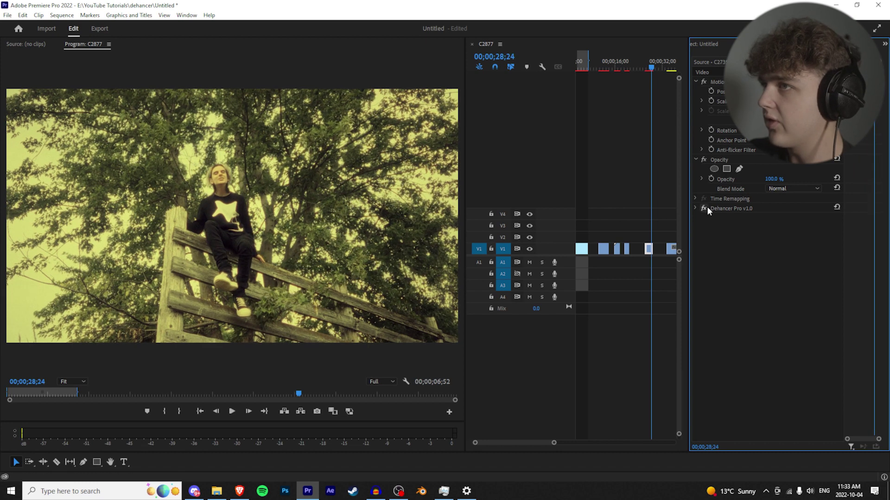
{"action": "left_click", "coordinate": [706, 207]}
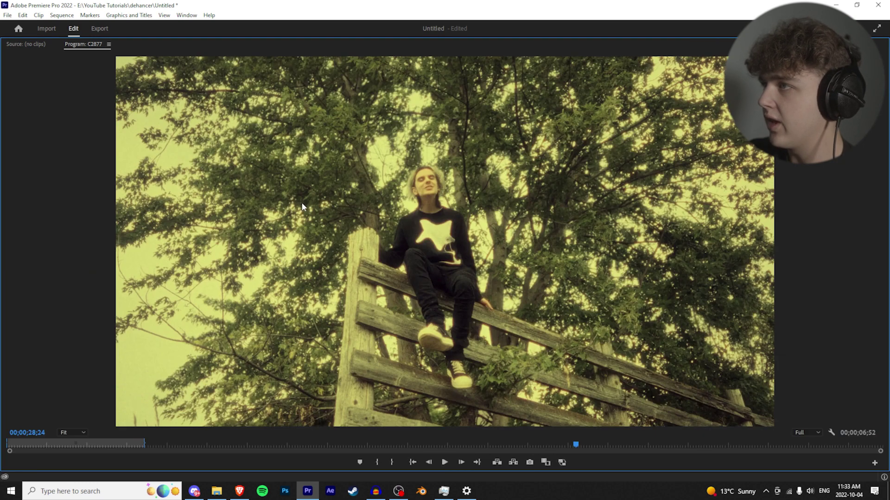
{"action": "key", "text": "grave"}
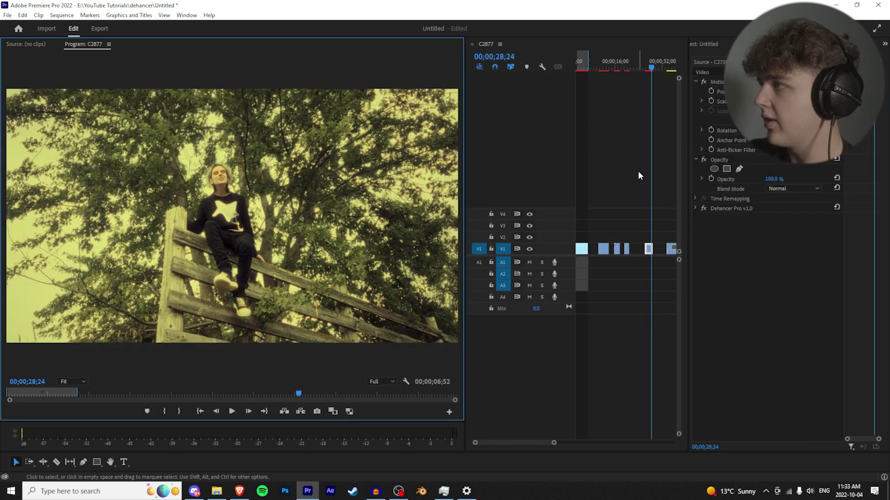